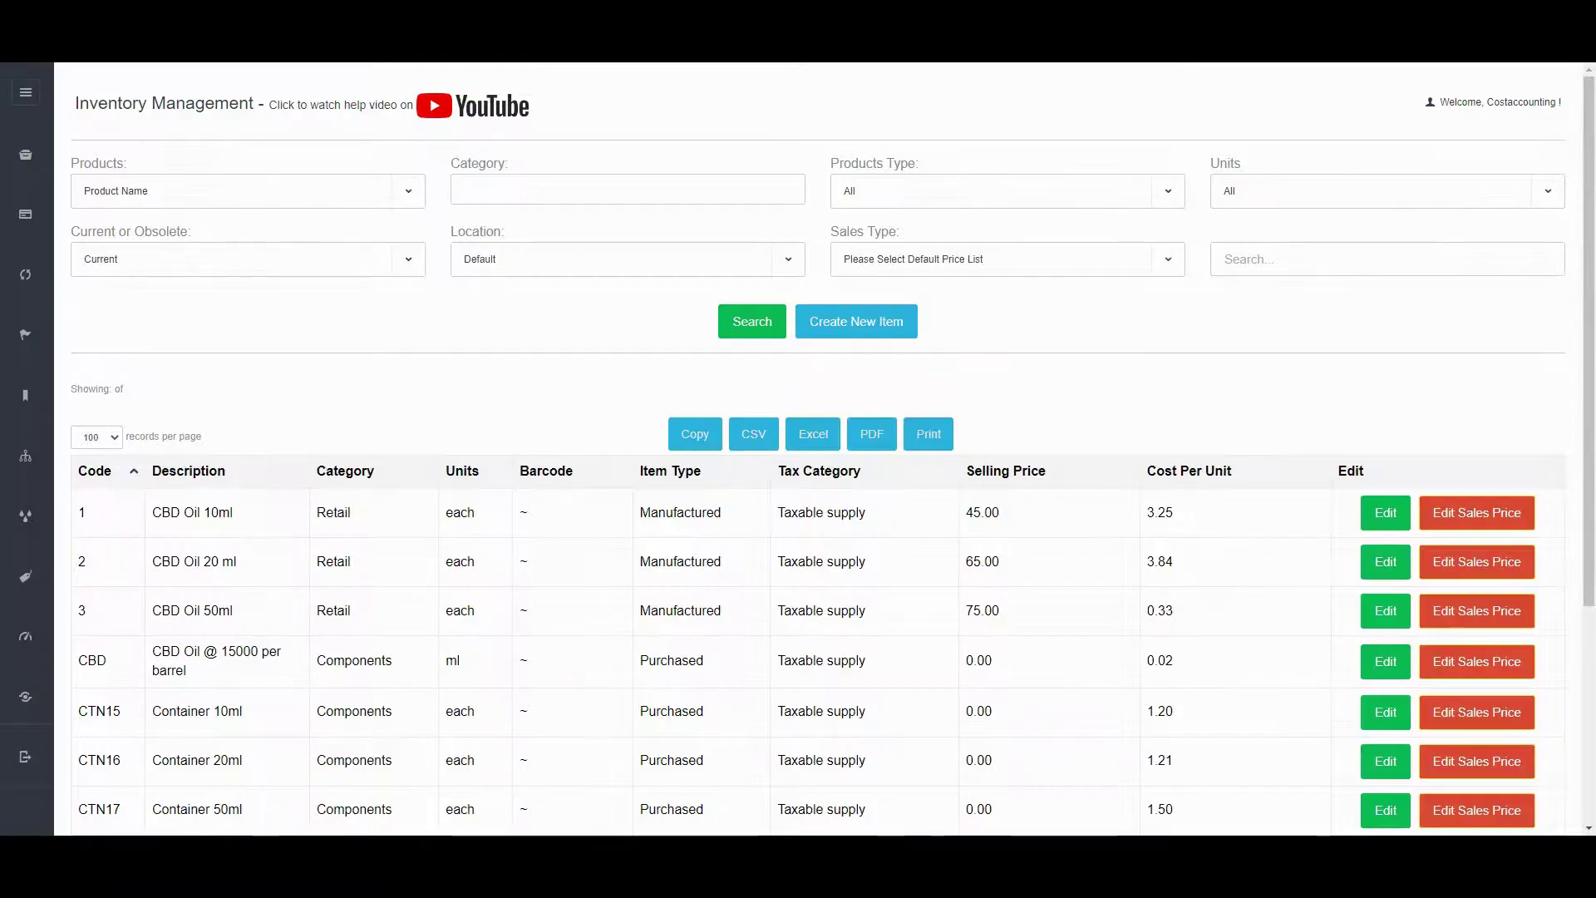
Open the CBD Oil 10ml inventory item for editing and view its available item types
{"action": "scroll", "coordinate": [1147, 462], "scroll_direction": "down", "scroll_amount": 3}
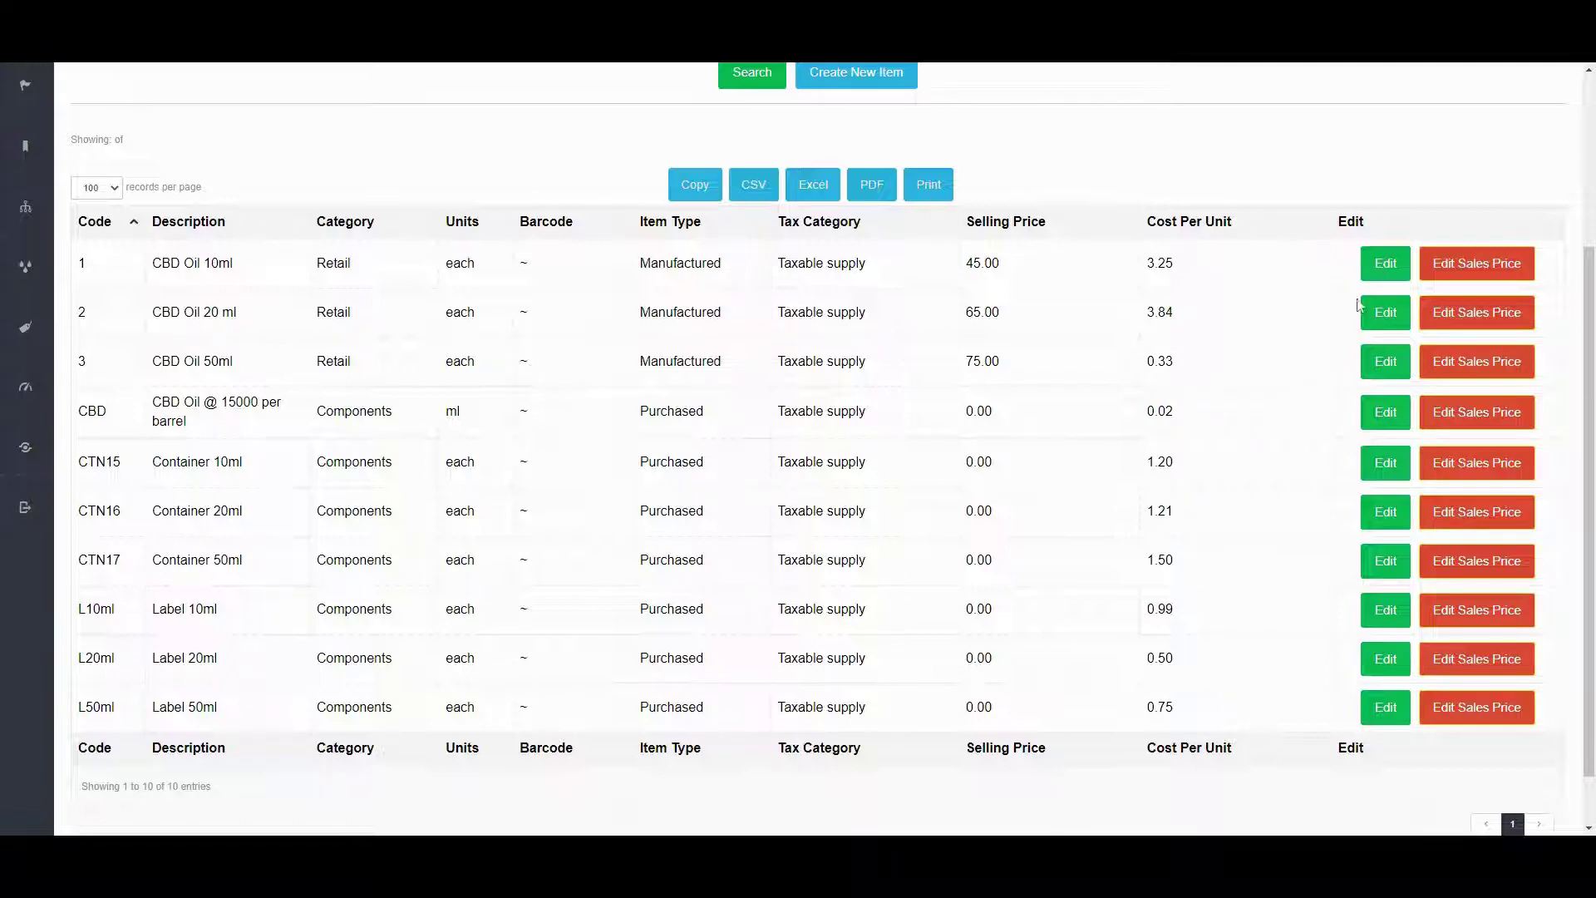
{"action": "left_click", "coordinate": [1380, 273]}
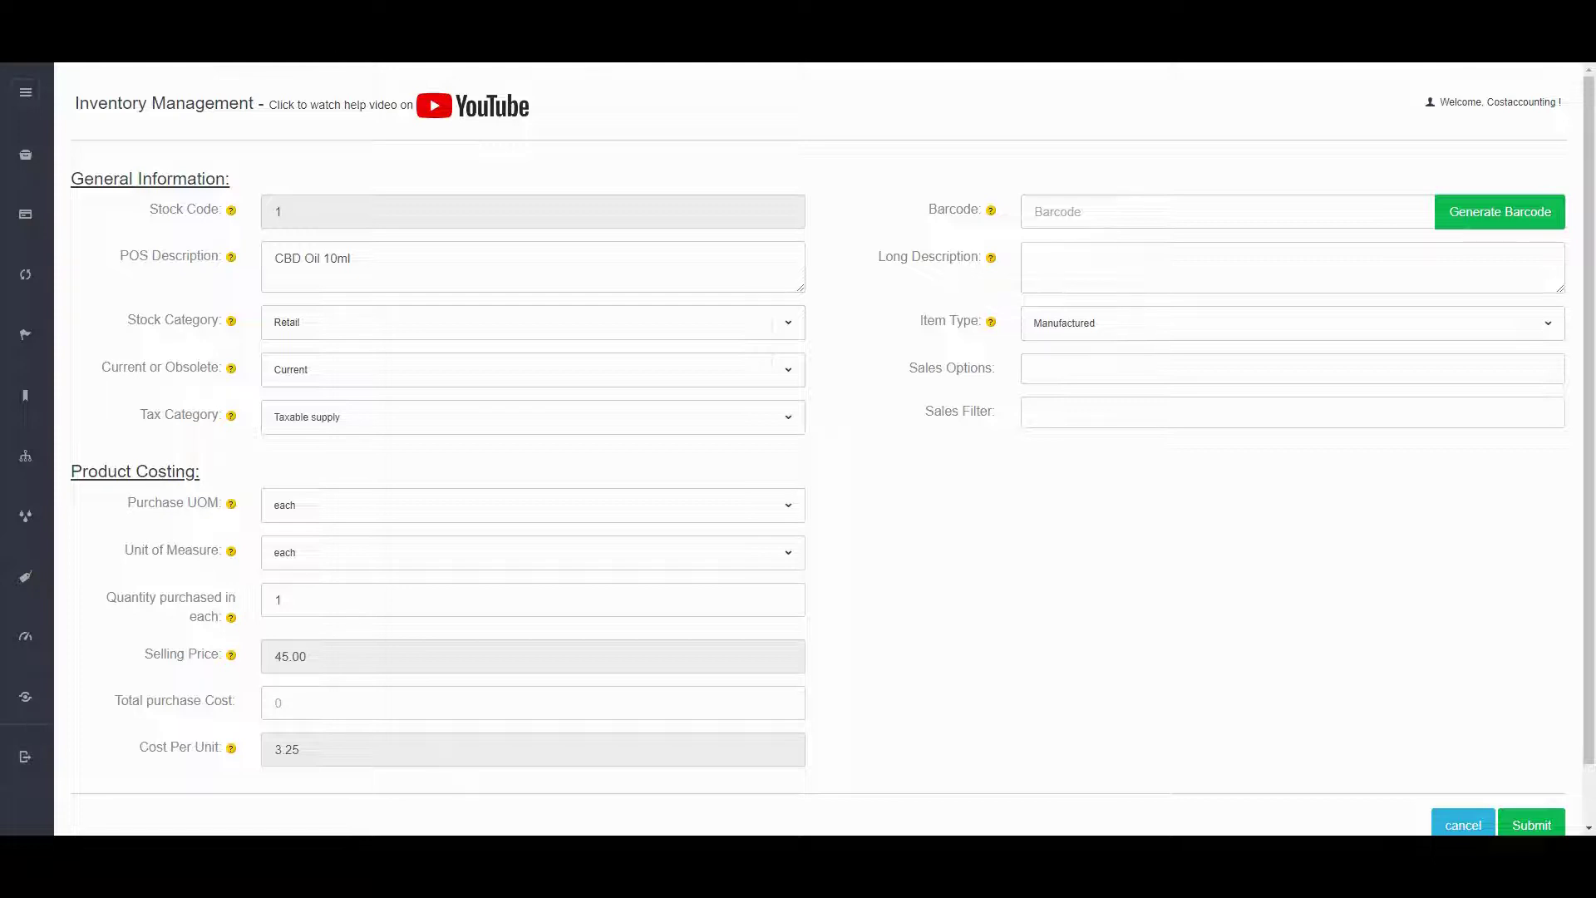
{"action": "left_click", "coordinate": [1557, 330]}
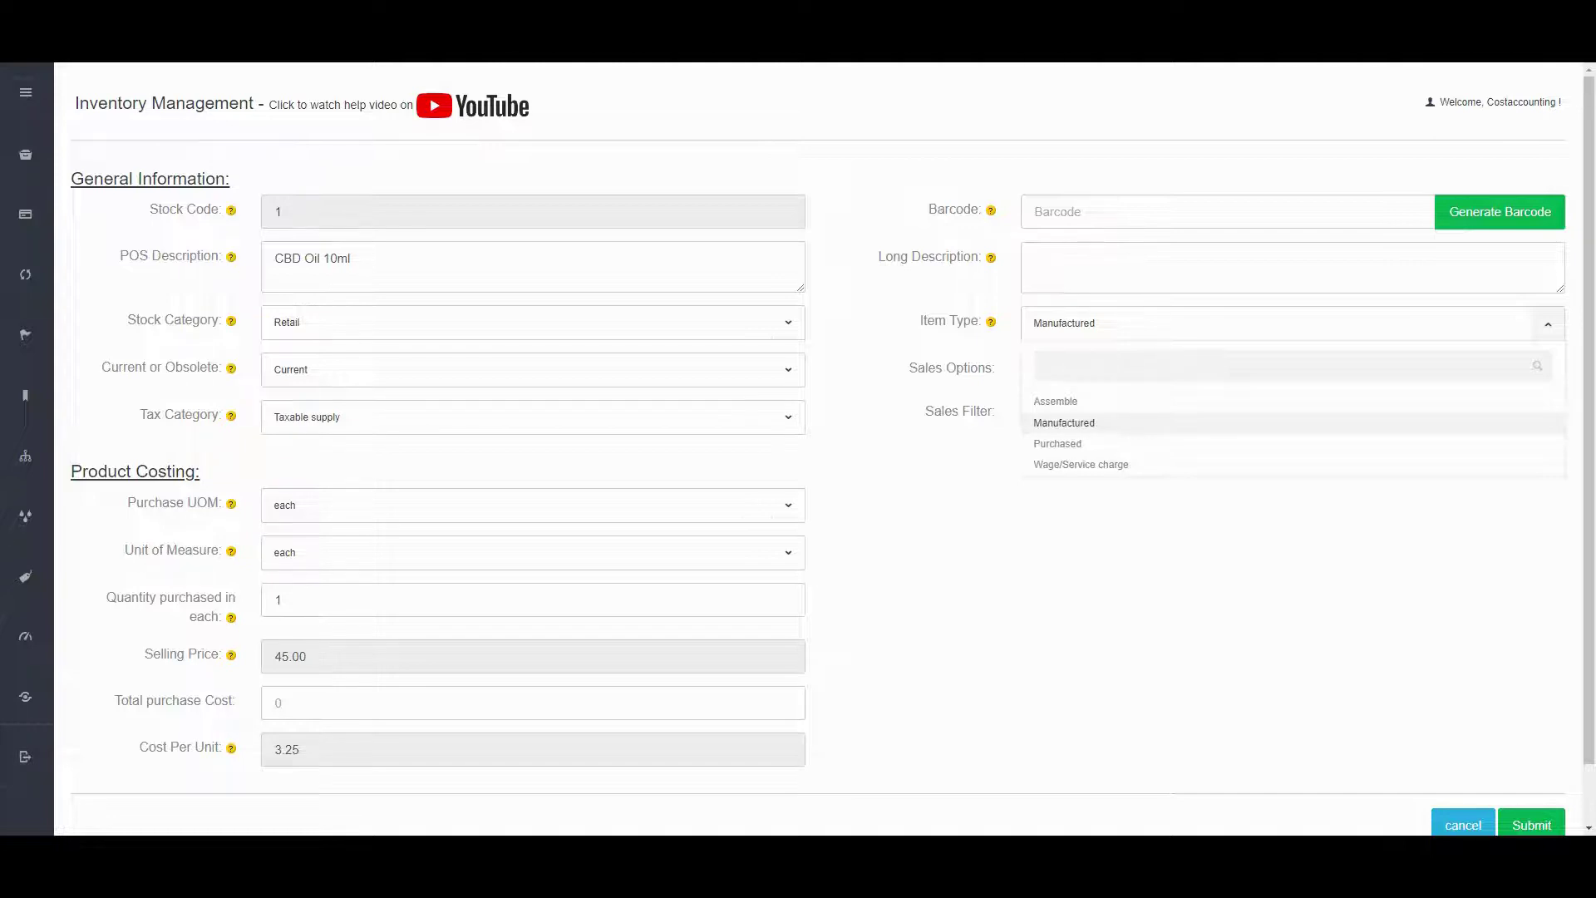
{"action": "left_click", "coordinate": [1096, 529]}
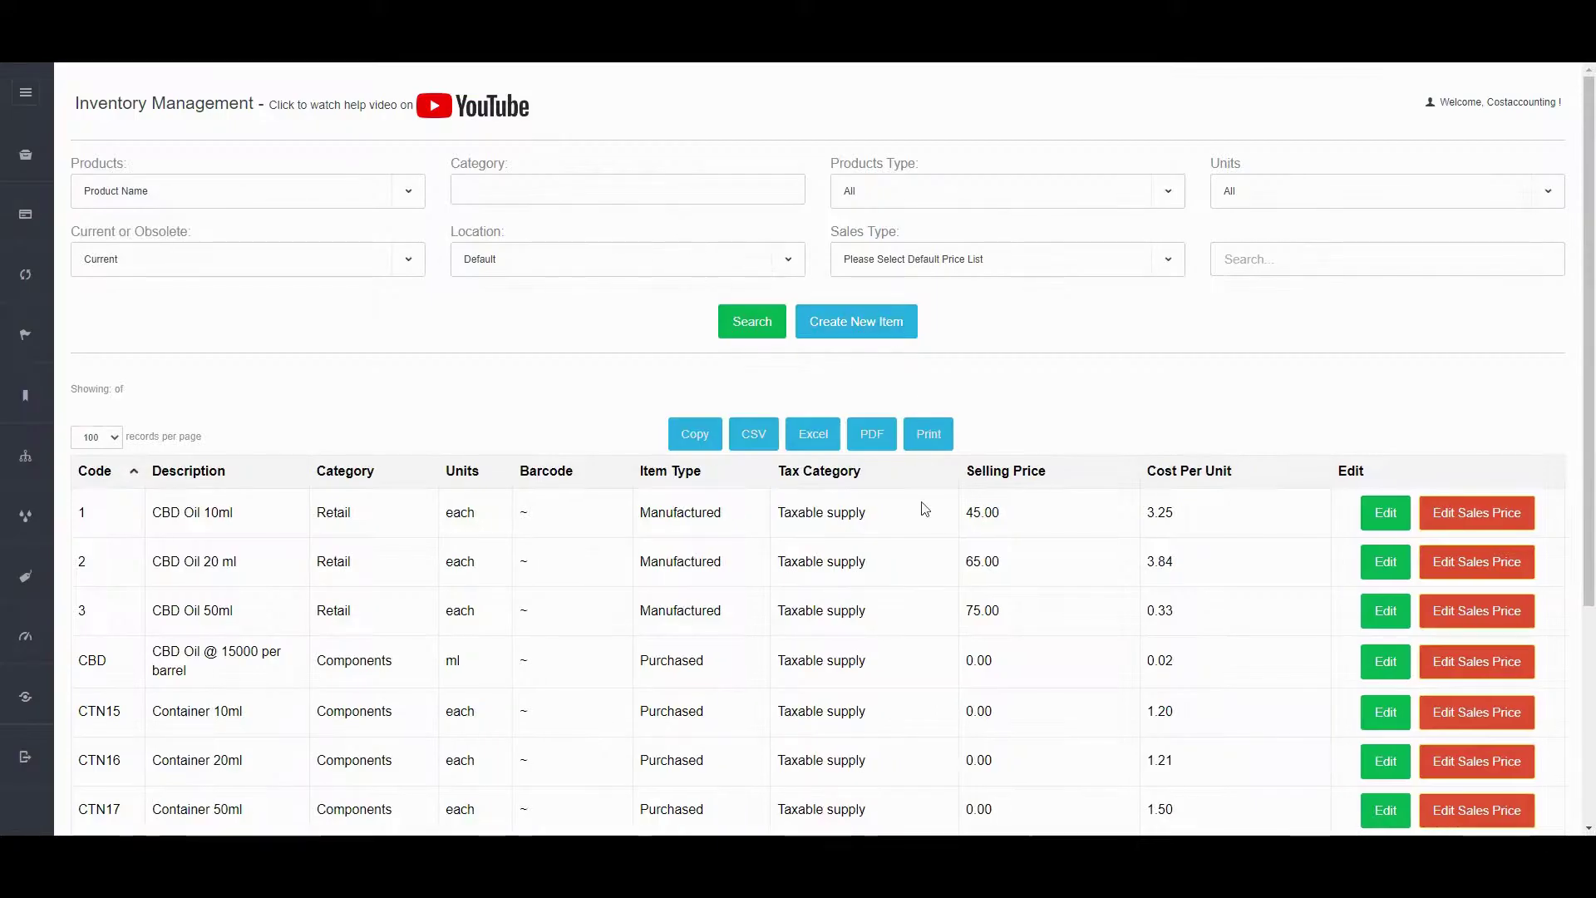
Open the record of the CBD Oil @ 15000 per barrel component from the inventory list to view its details
{"action": "scroll", "coordinate": [923, 505], "scroll_direction": "down", "scroll_amount": 2}
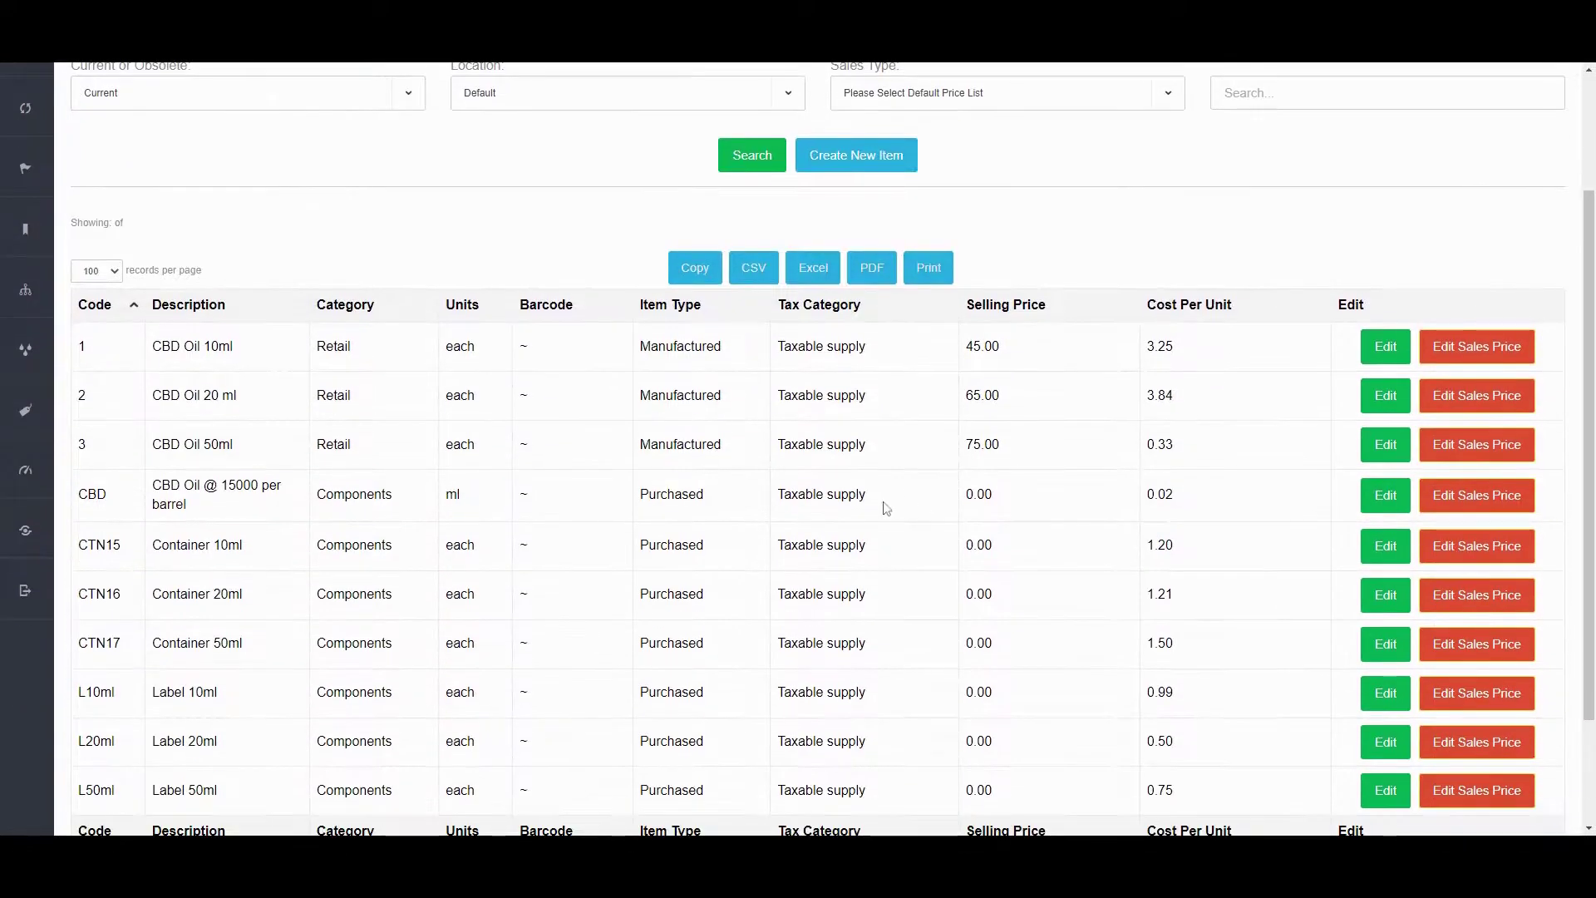
{"action": "left_click", "coordinate": [1386, 497]}
{"action": "scroll", "coordinate": [1081, 482], "scroll_direction": "down", "scroll_amount": 1}
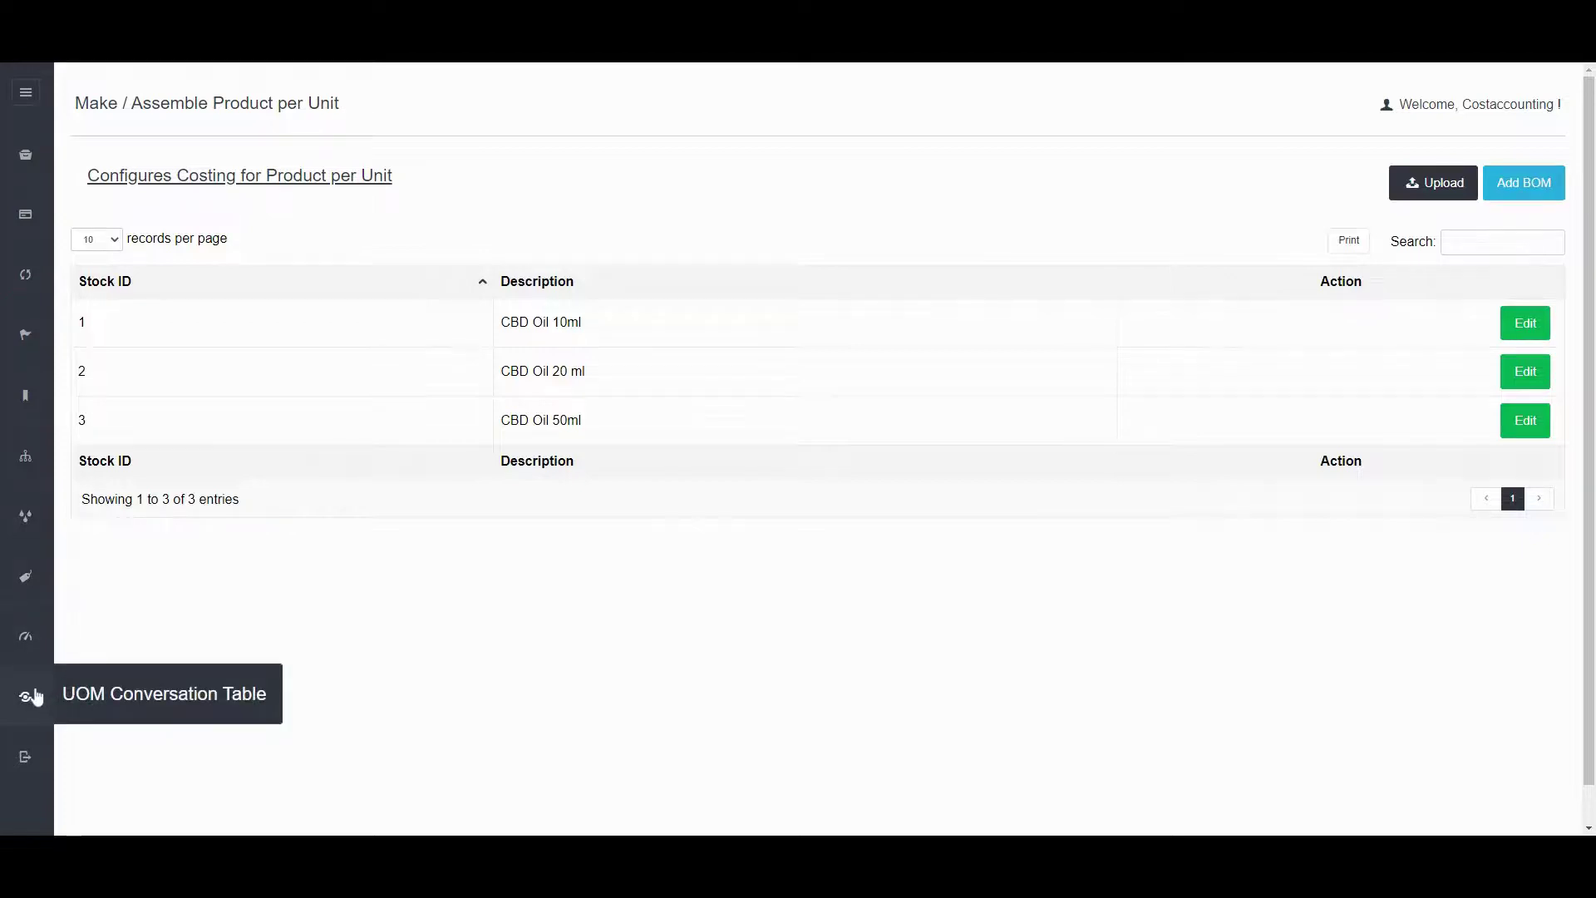
Search the UOM conversion table for pound and look through the matching conversion factors
{"action": "left_click", "coordinate": [24, 715]}
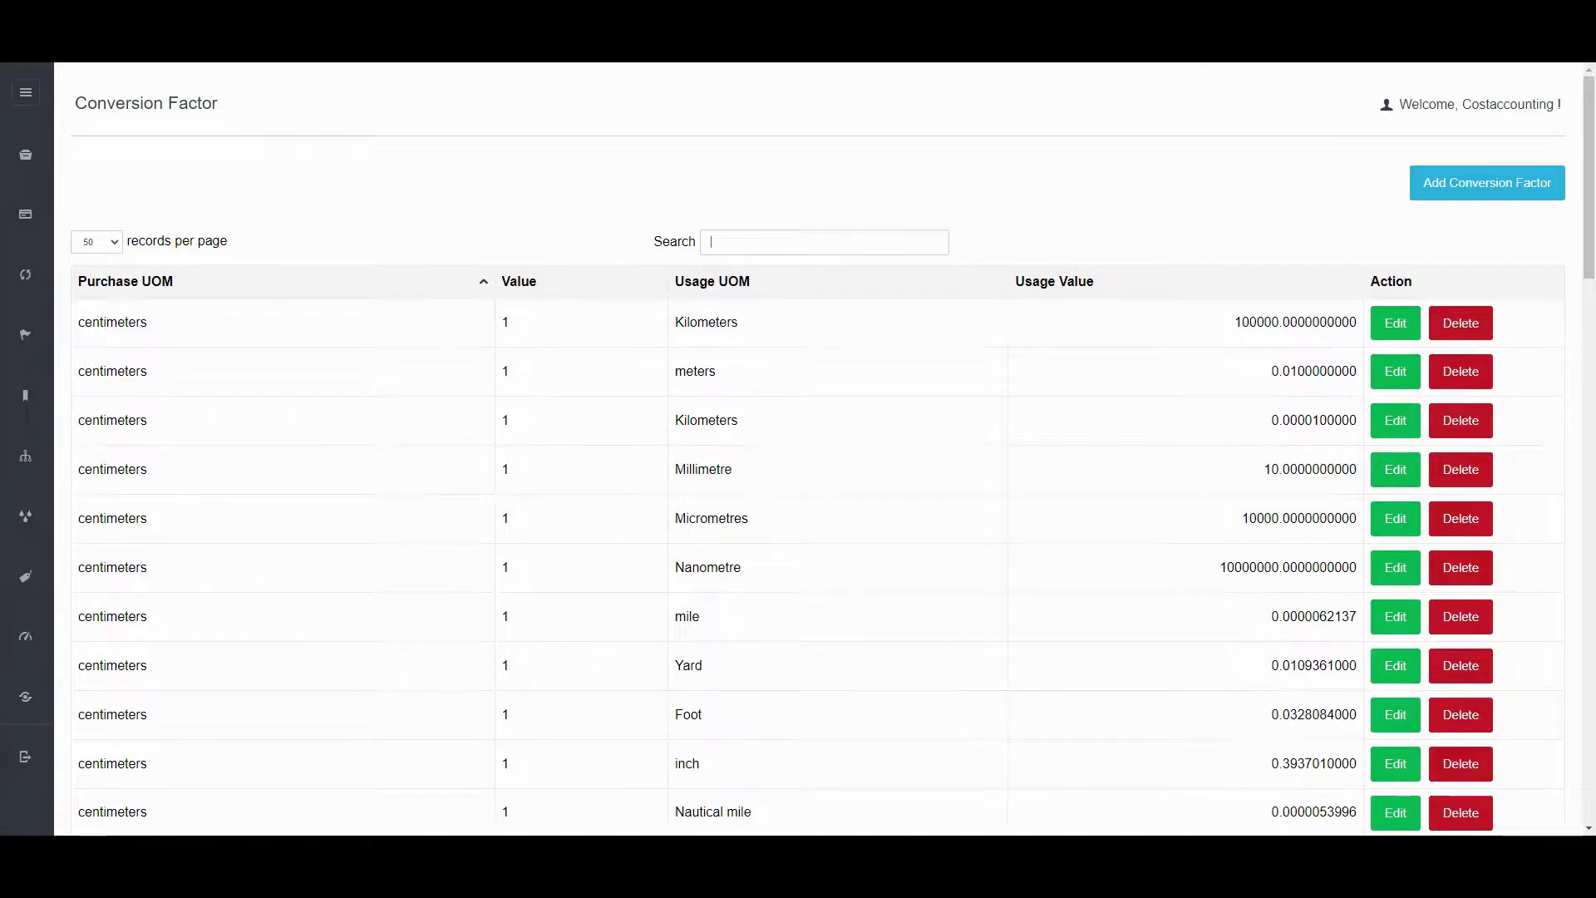
{"action": "type", "text": "pound"}
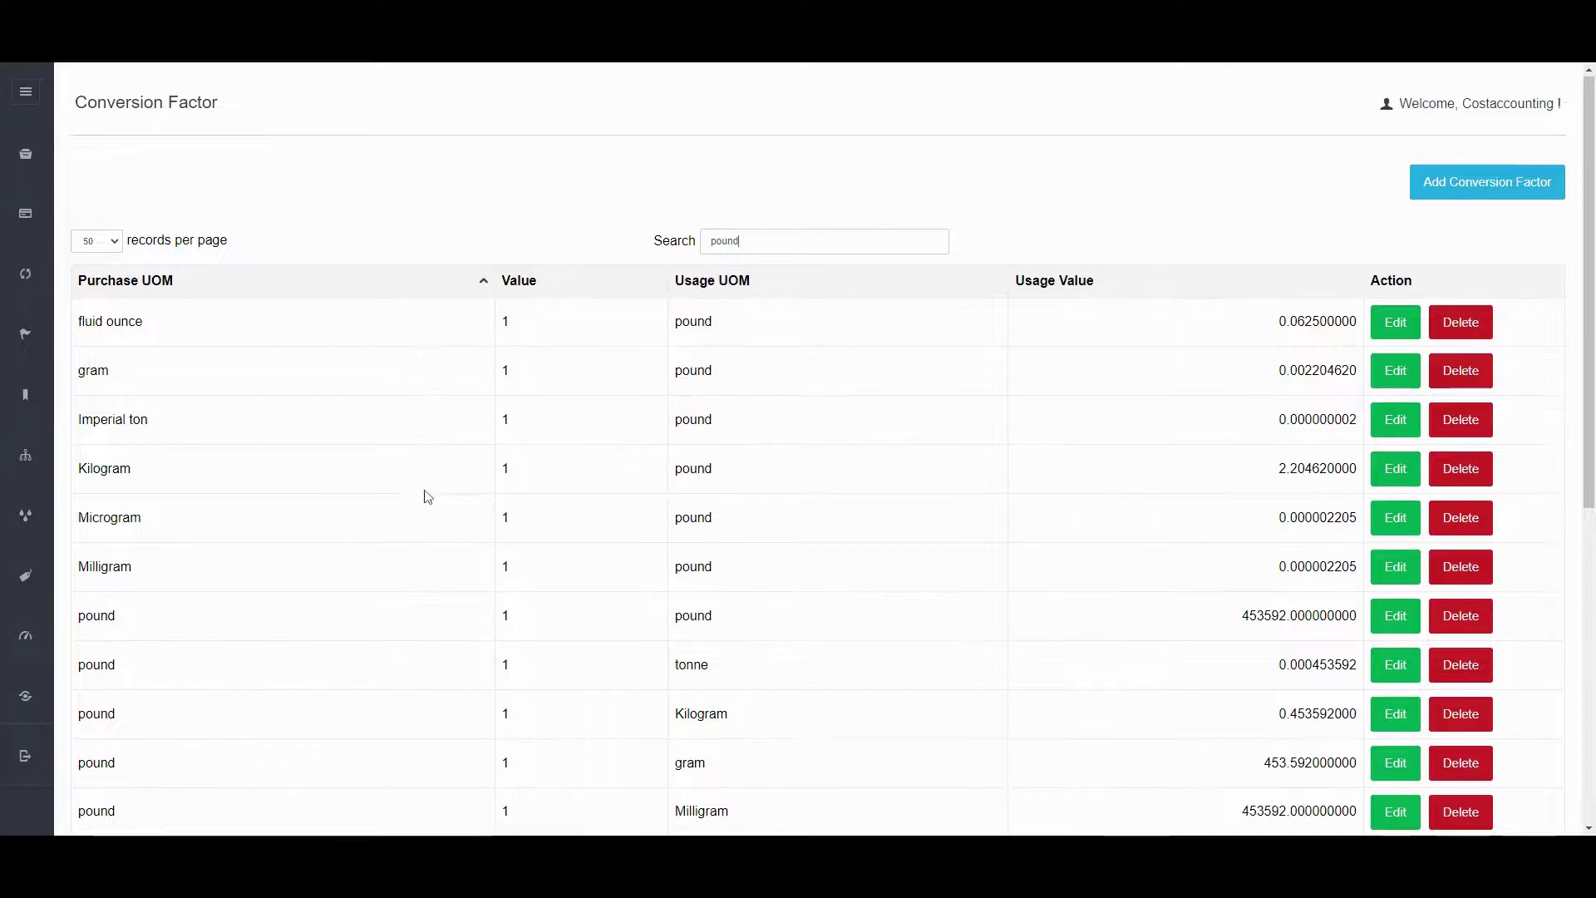
{"action": "scroll", "coordinate": [427, 497], "scroll_direction": "down", "scroll_amount": 2}
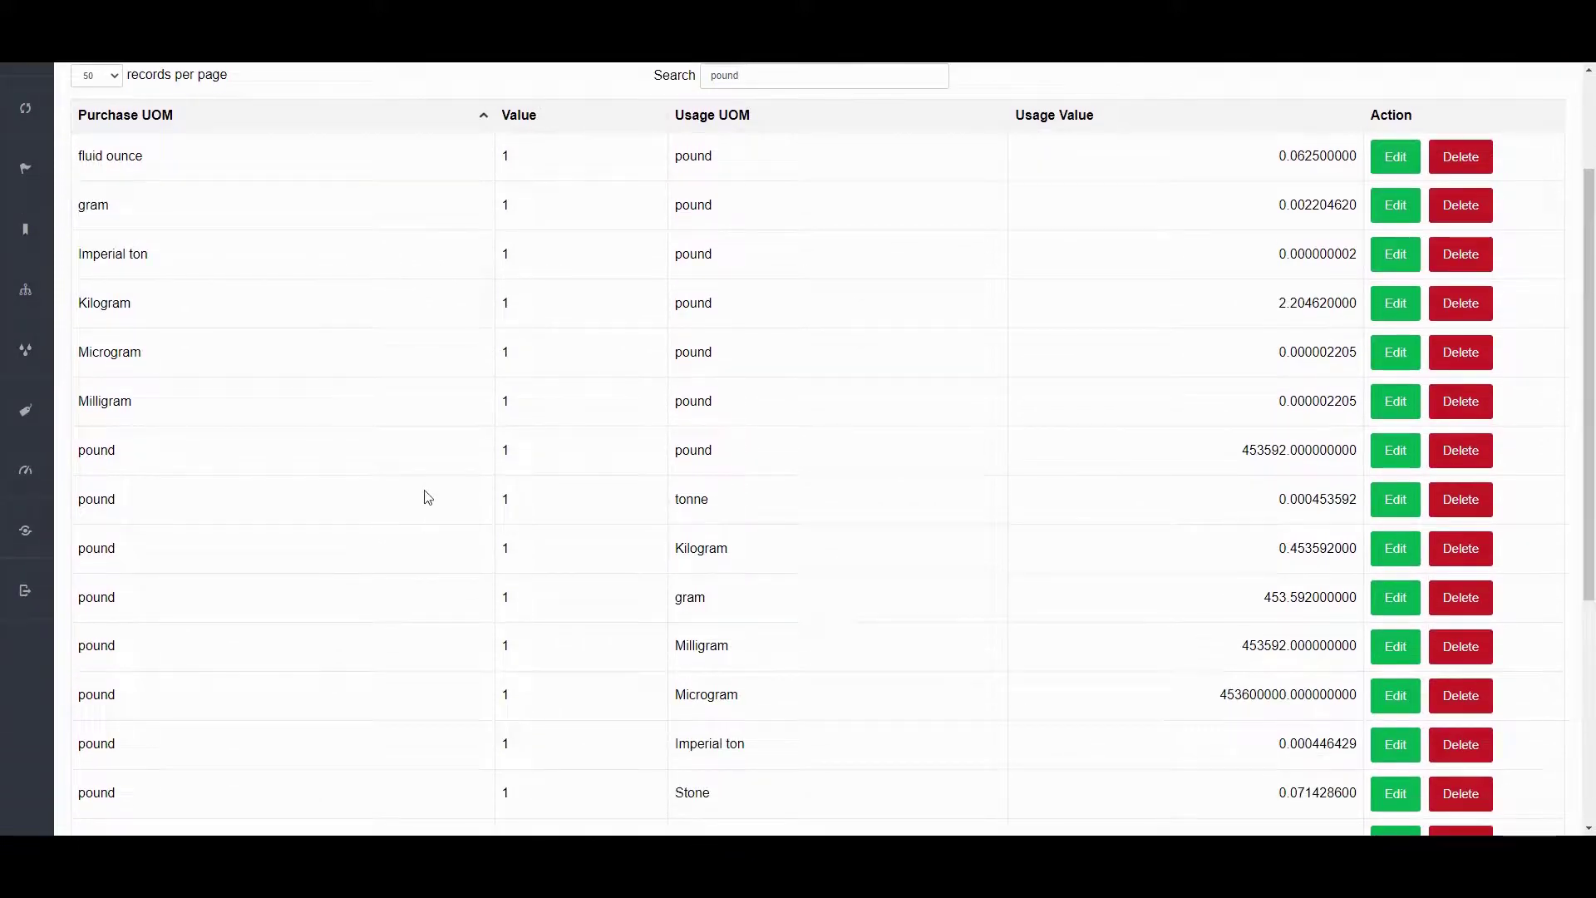
{"action": "scroll", "coordinate": [427, 496], "scroll_direction": "down", "scroll_amount": 2}
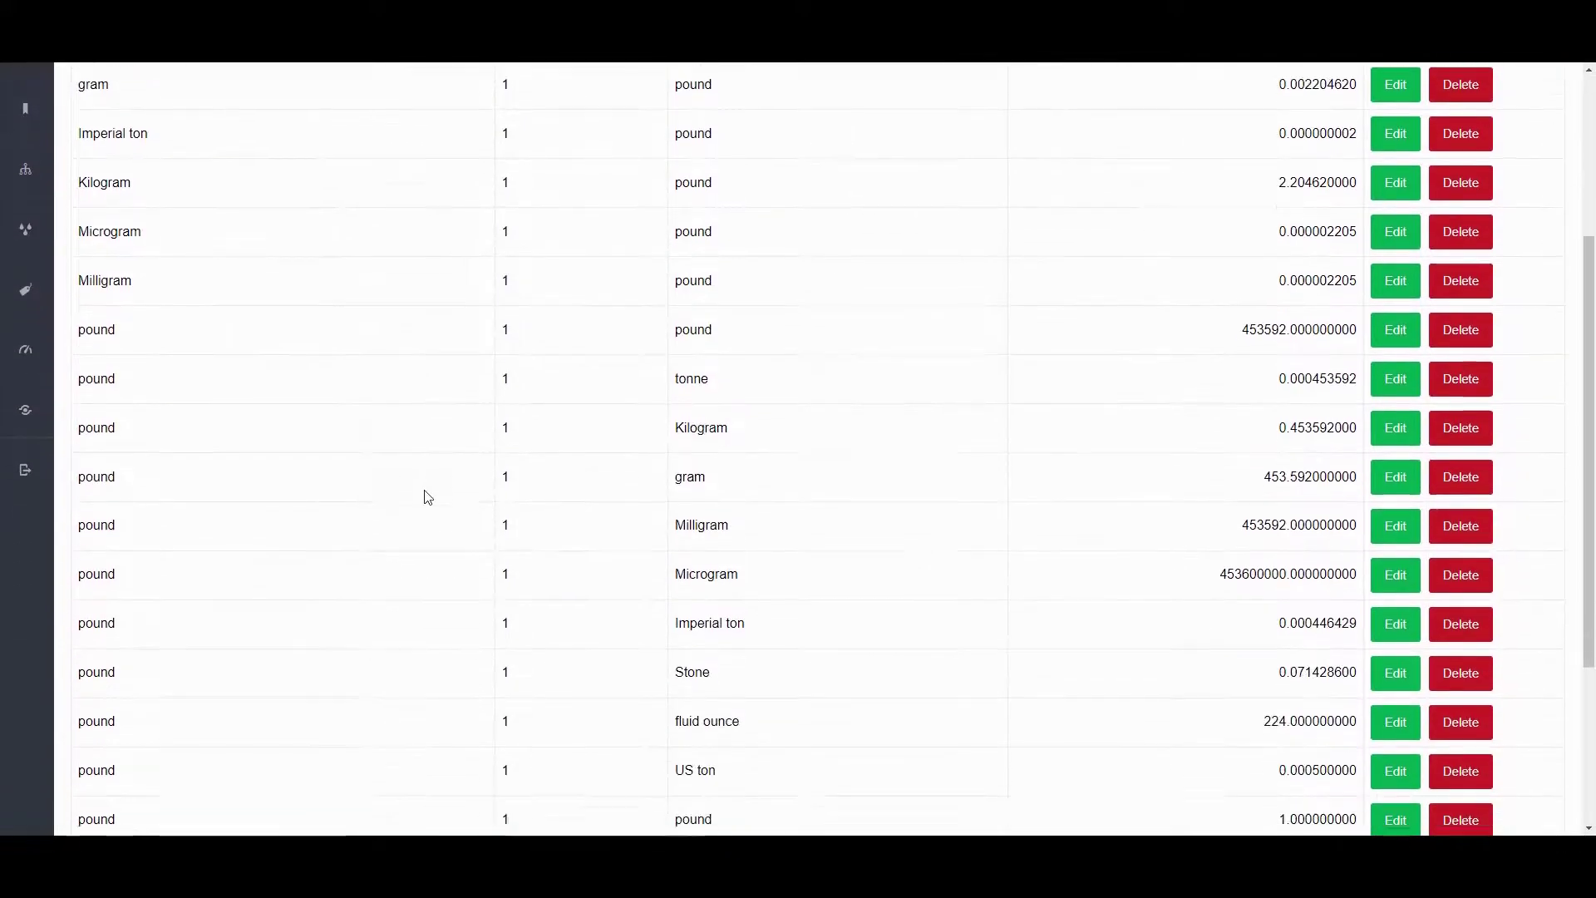
{"action": "scroll", "coordinate": [381, 731], "scroll_direction": "down", "scroll_amount": 2}
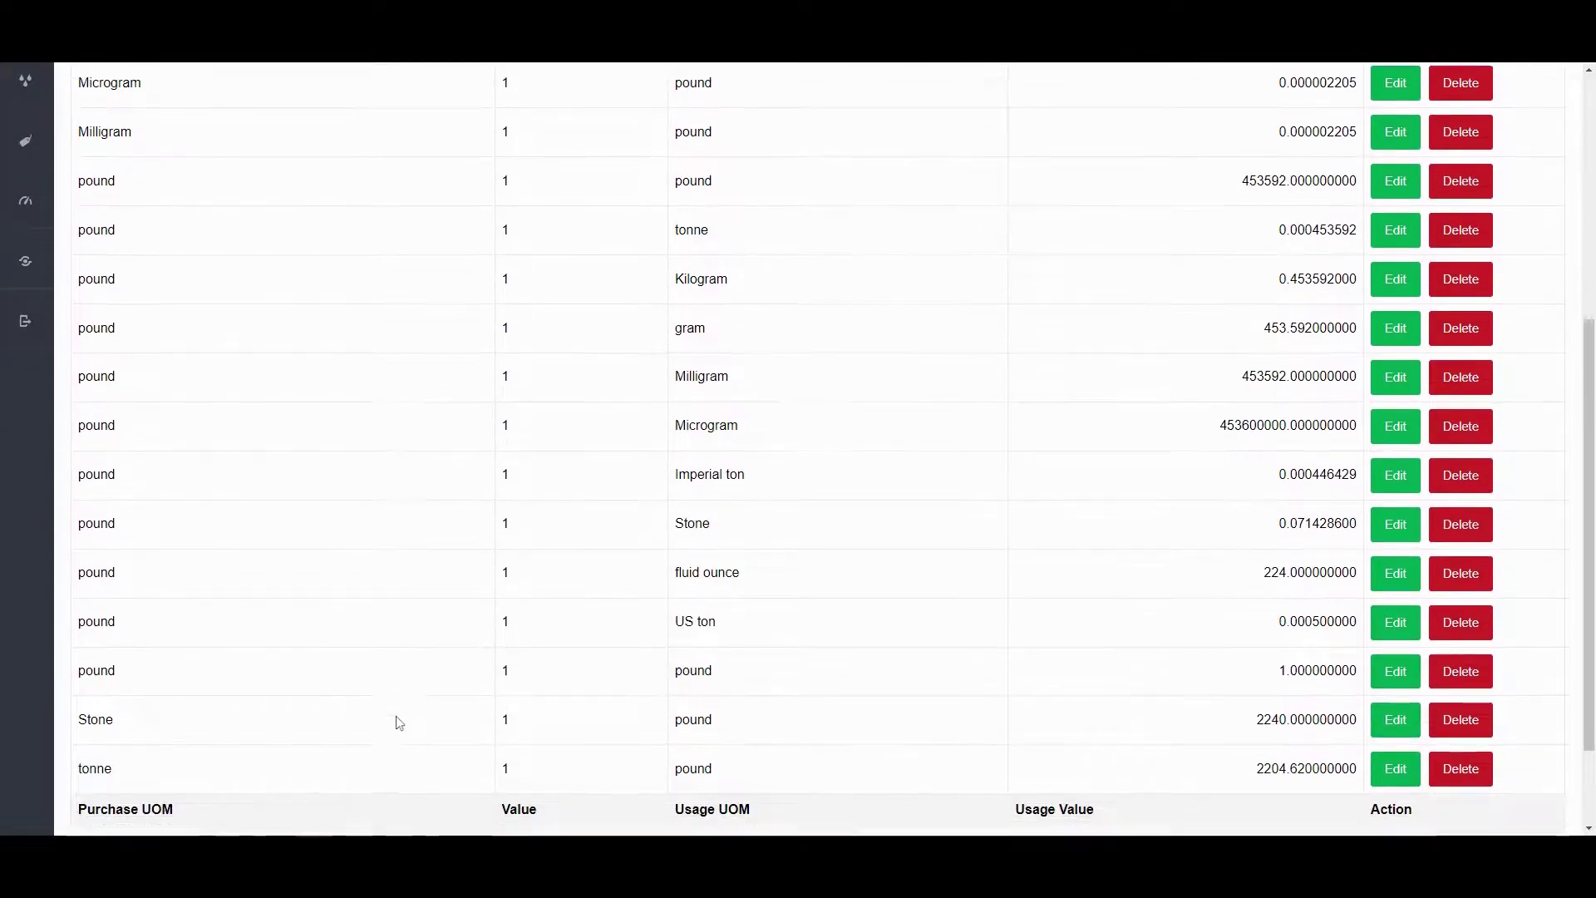
{"action": "scroll", "coordinate": [399, 721], "scroll_direction": "down", "scroll_amount": 1}
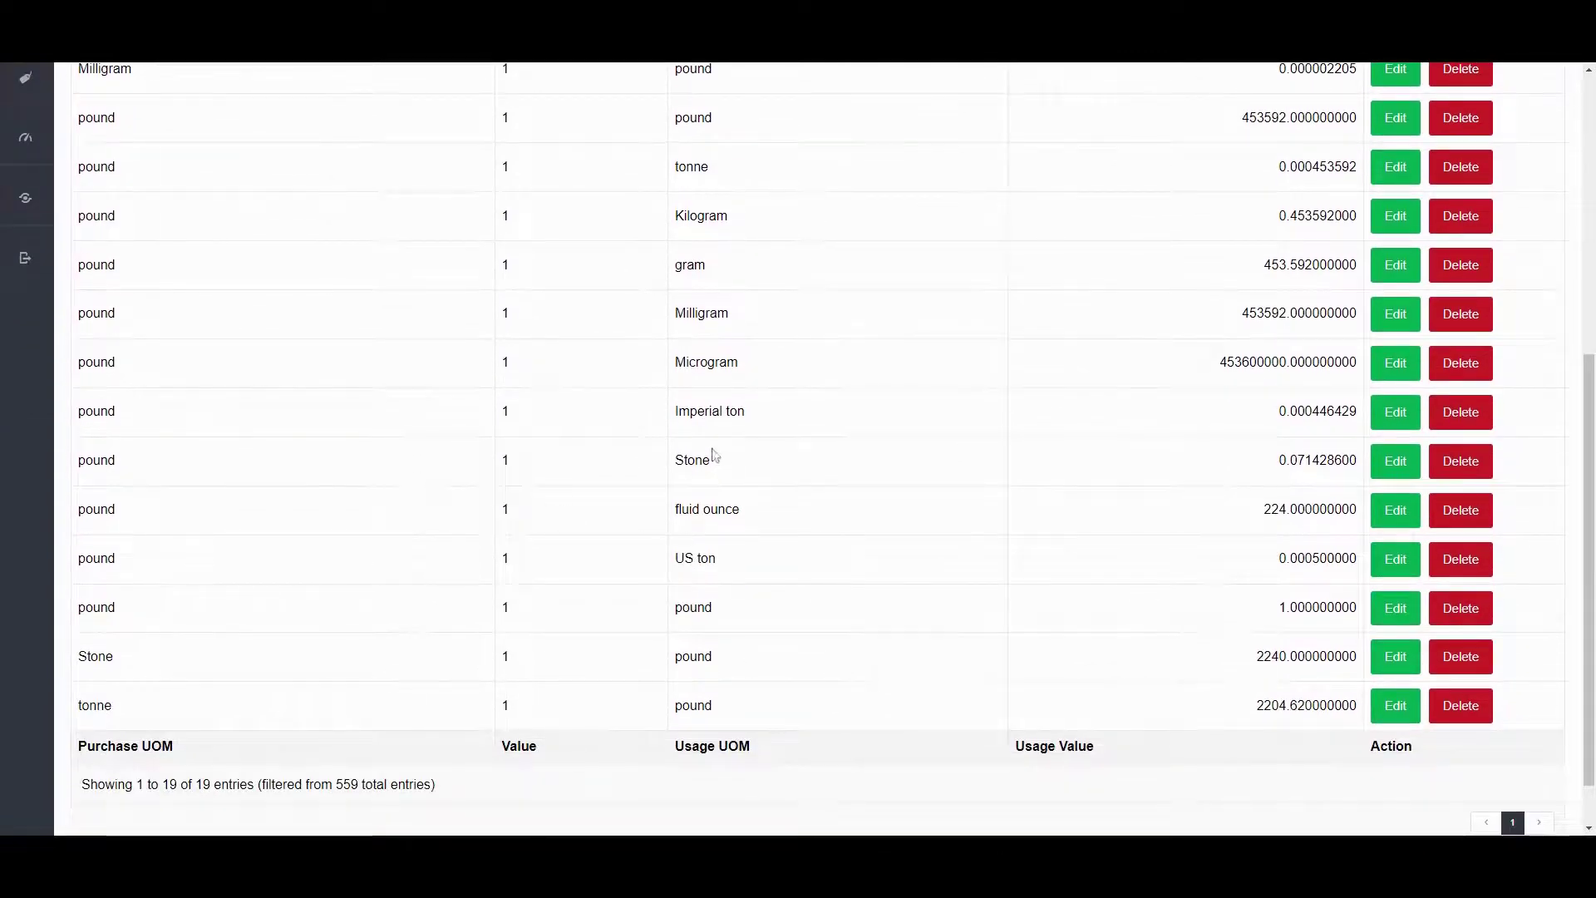
{"action": "scroll", "coordinate": [713, 454], "scroll_direction": "up", "scroll_amount": 8}
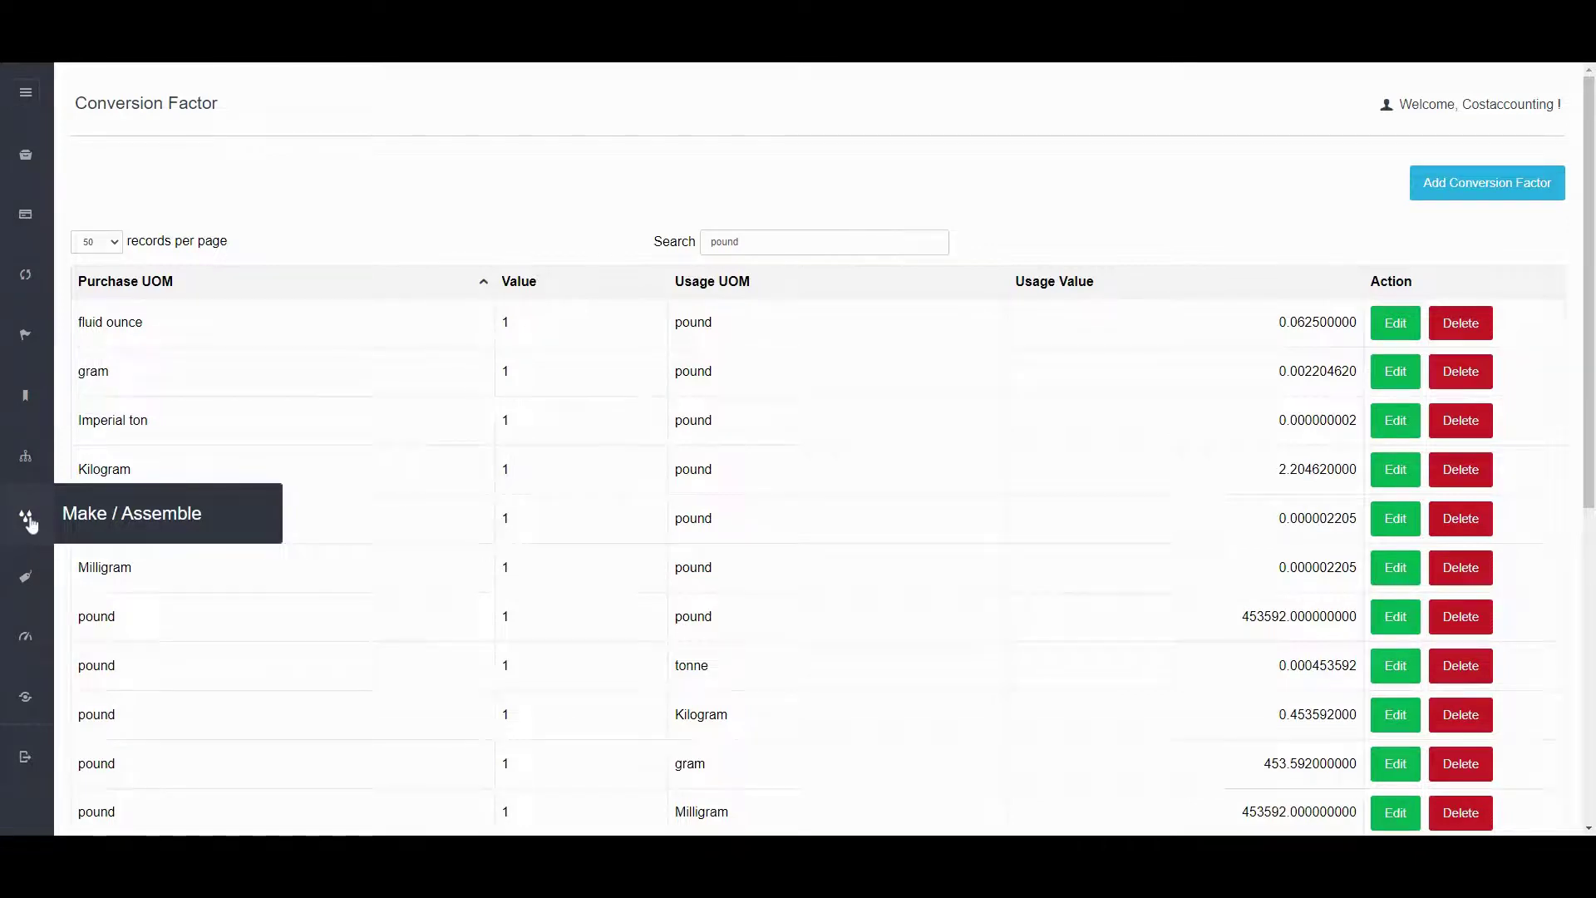
Open the CBD Oil 10ml bill of materials and examine its basic and advanced component cost breakdowns
{"action": "left_click", "coordinate": [28, 518]}
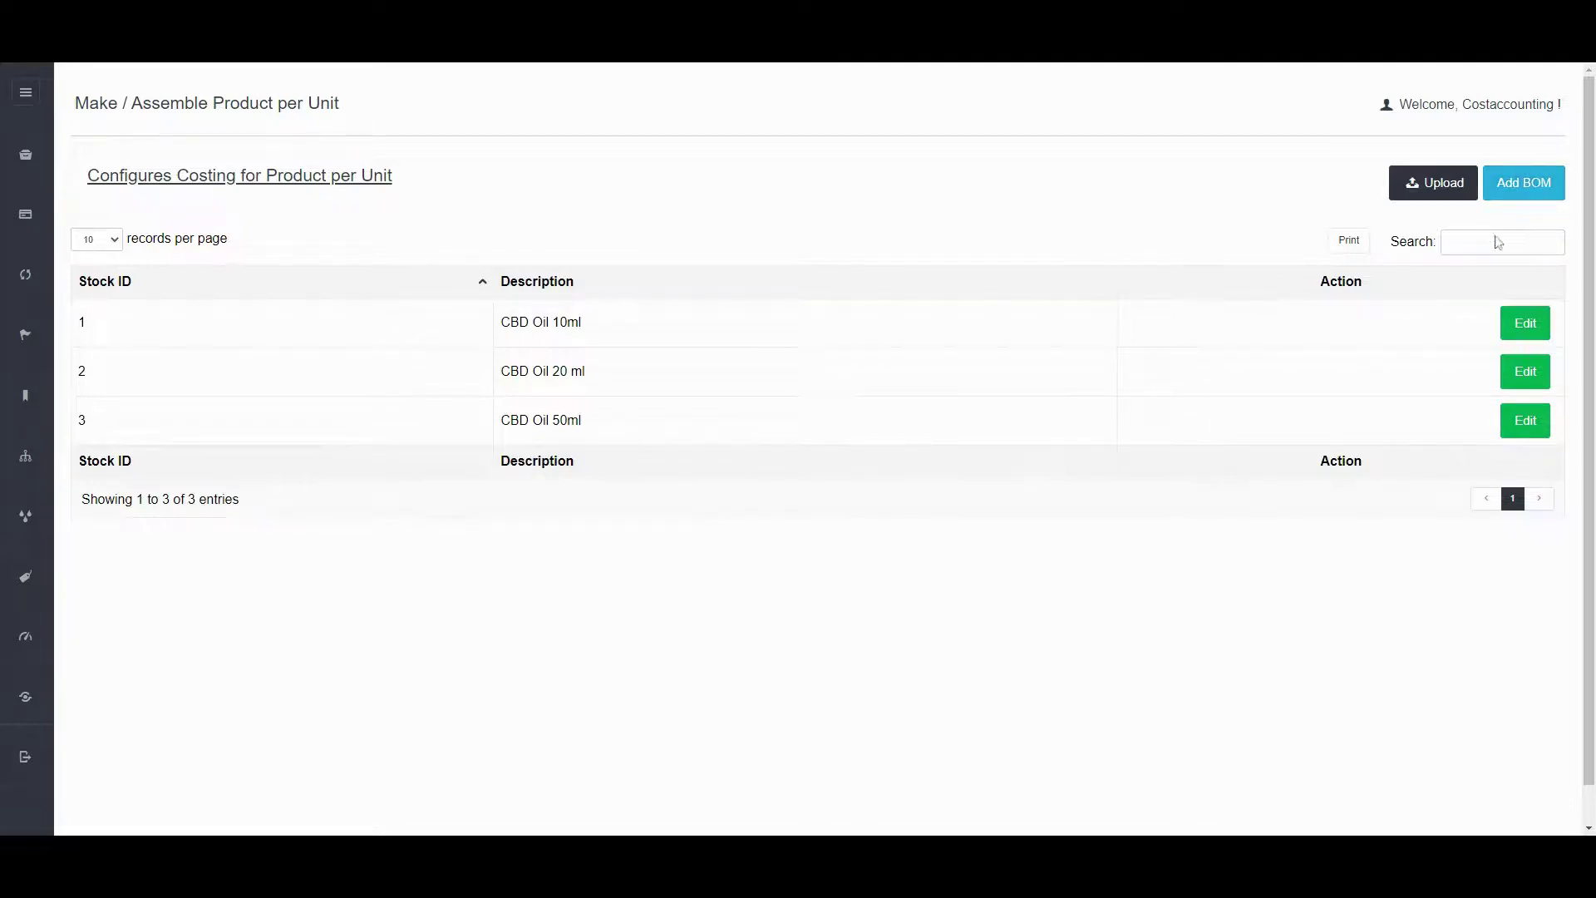
{"action": "left_click", "coordinate": [1526, 326]}
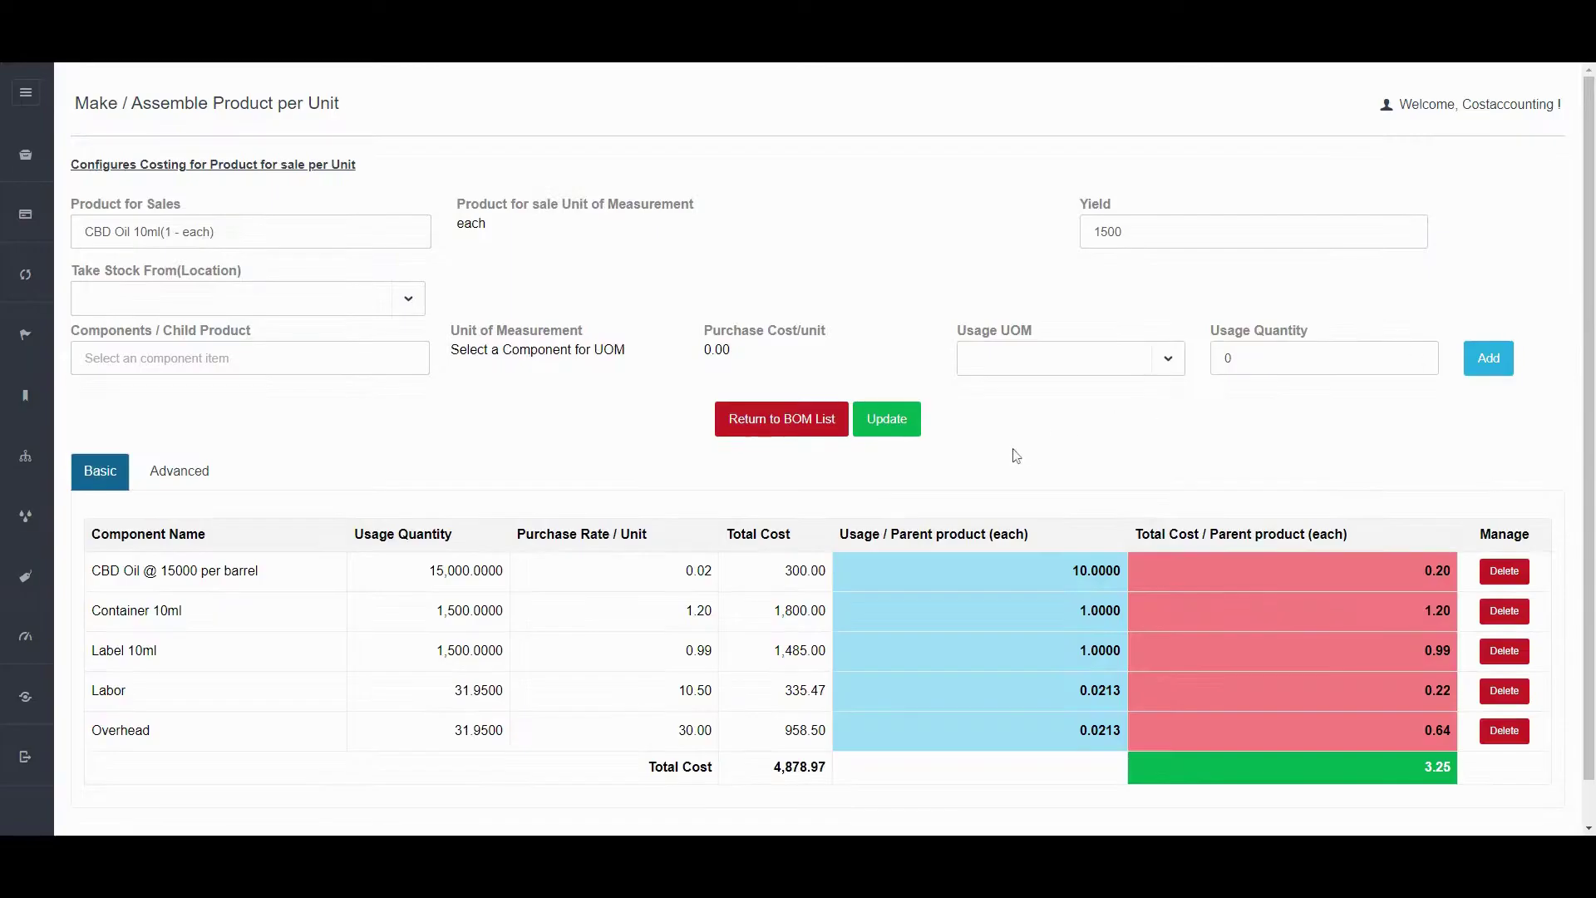
{"action": "scroll", "coordinate": [1016, 456], "scroll_direction": "down", "scroll_amount": 1}
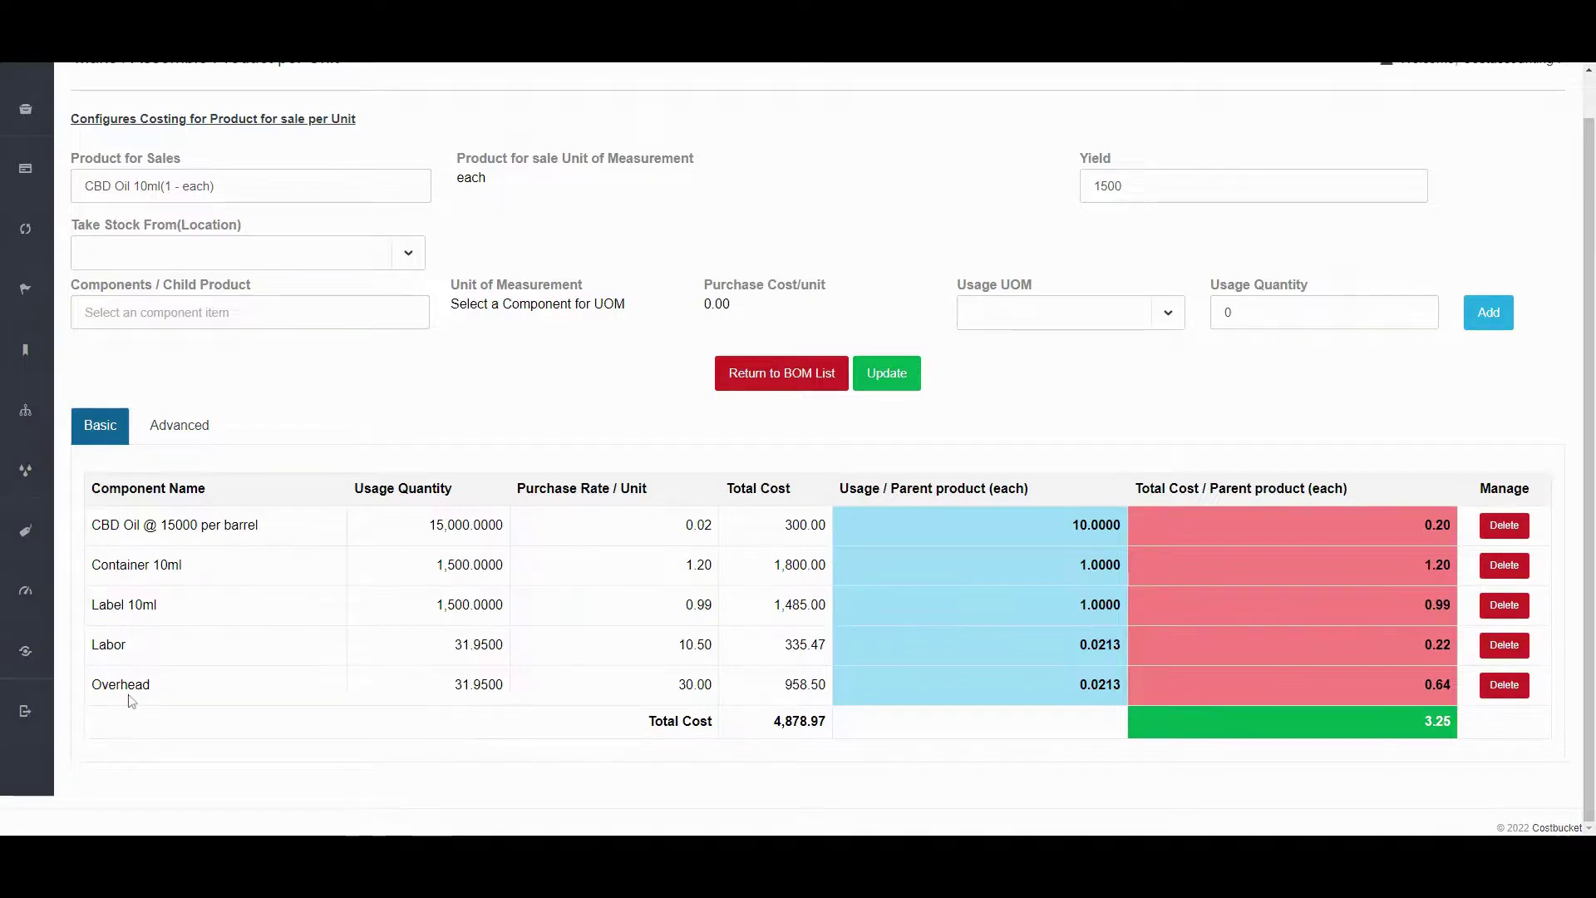
{"action": "left_click", "coordinate": [176, 425]}
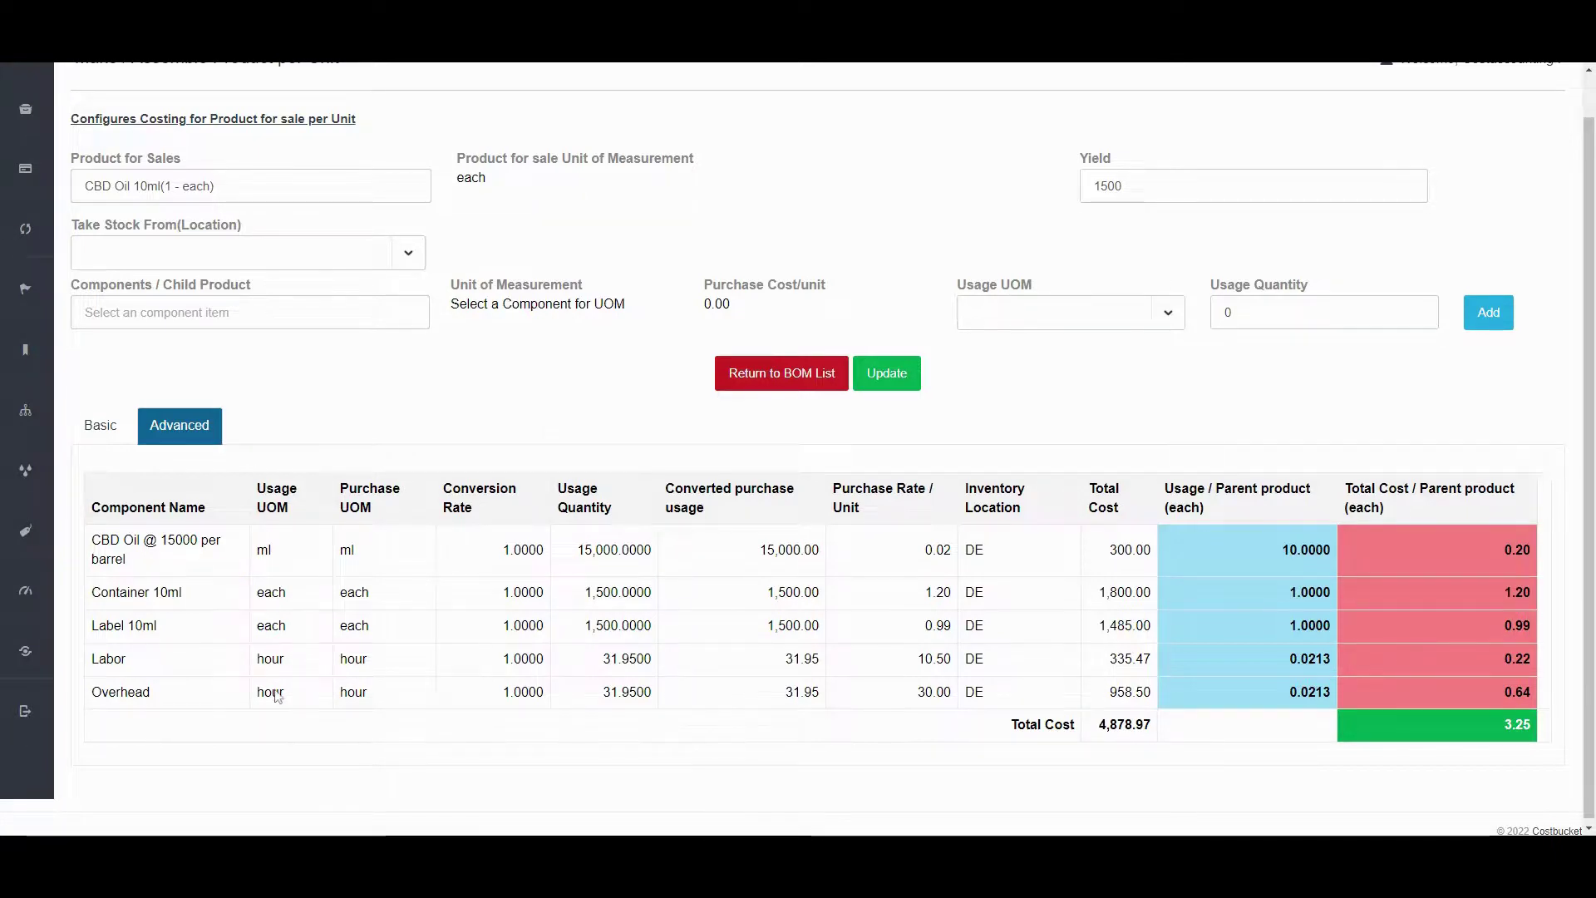
{"action": "scroll", "coordinate": [277, 696], "scroll_direction": "up", "scroll_amount": 1}
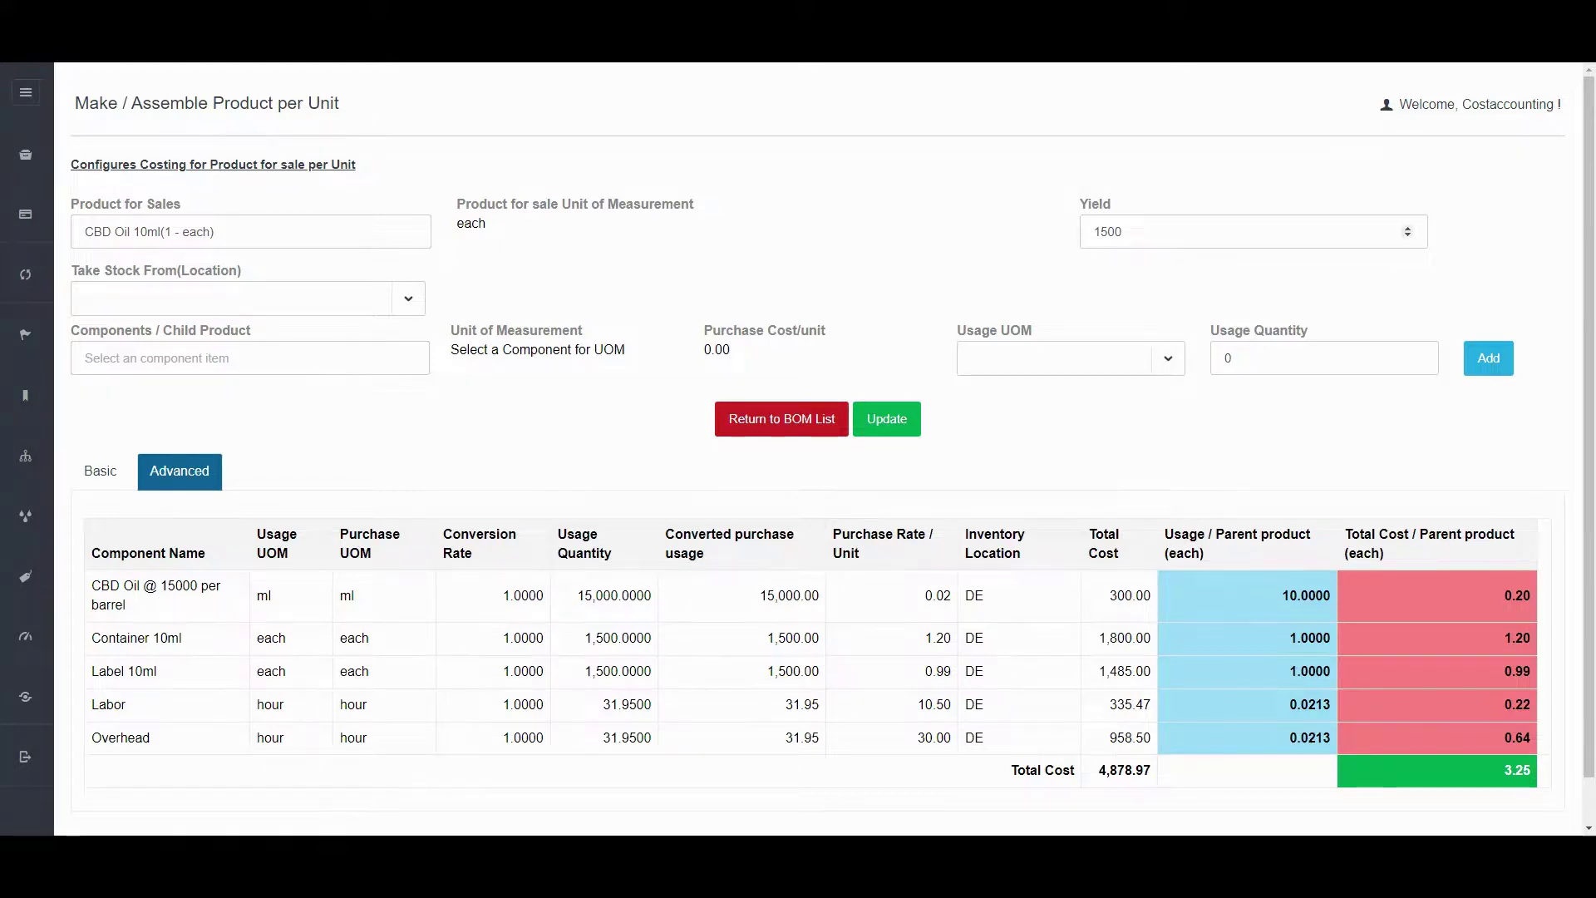
Try yields of 100 and 10 on the CBD Oil 10ml bill of materials, and restore the yield to 1500
{"action": "double_click", "coordinate": [1122, 232]}
{"action": "type", "text": "100"}
{"action": "left_click", "coordinate": [1167, 284]}
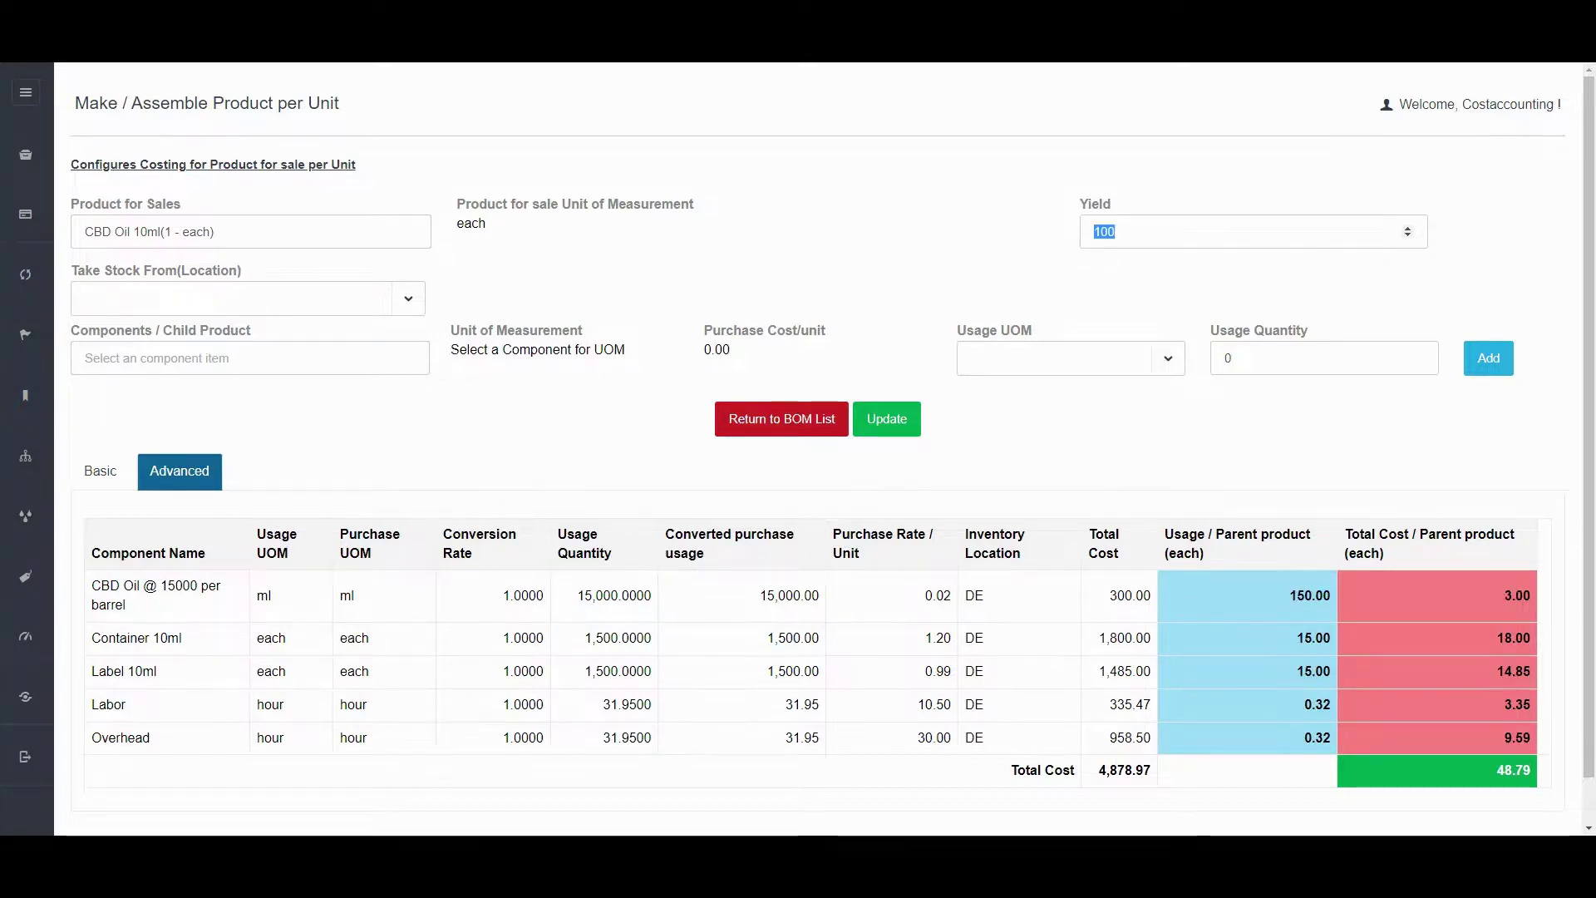
{"action": "type", "text": "10"}
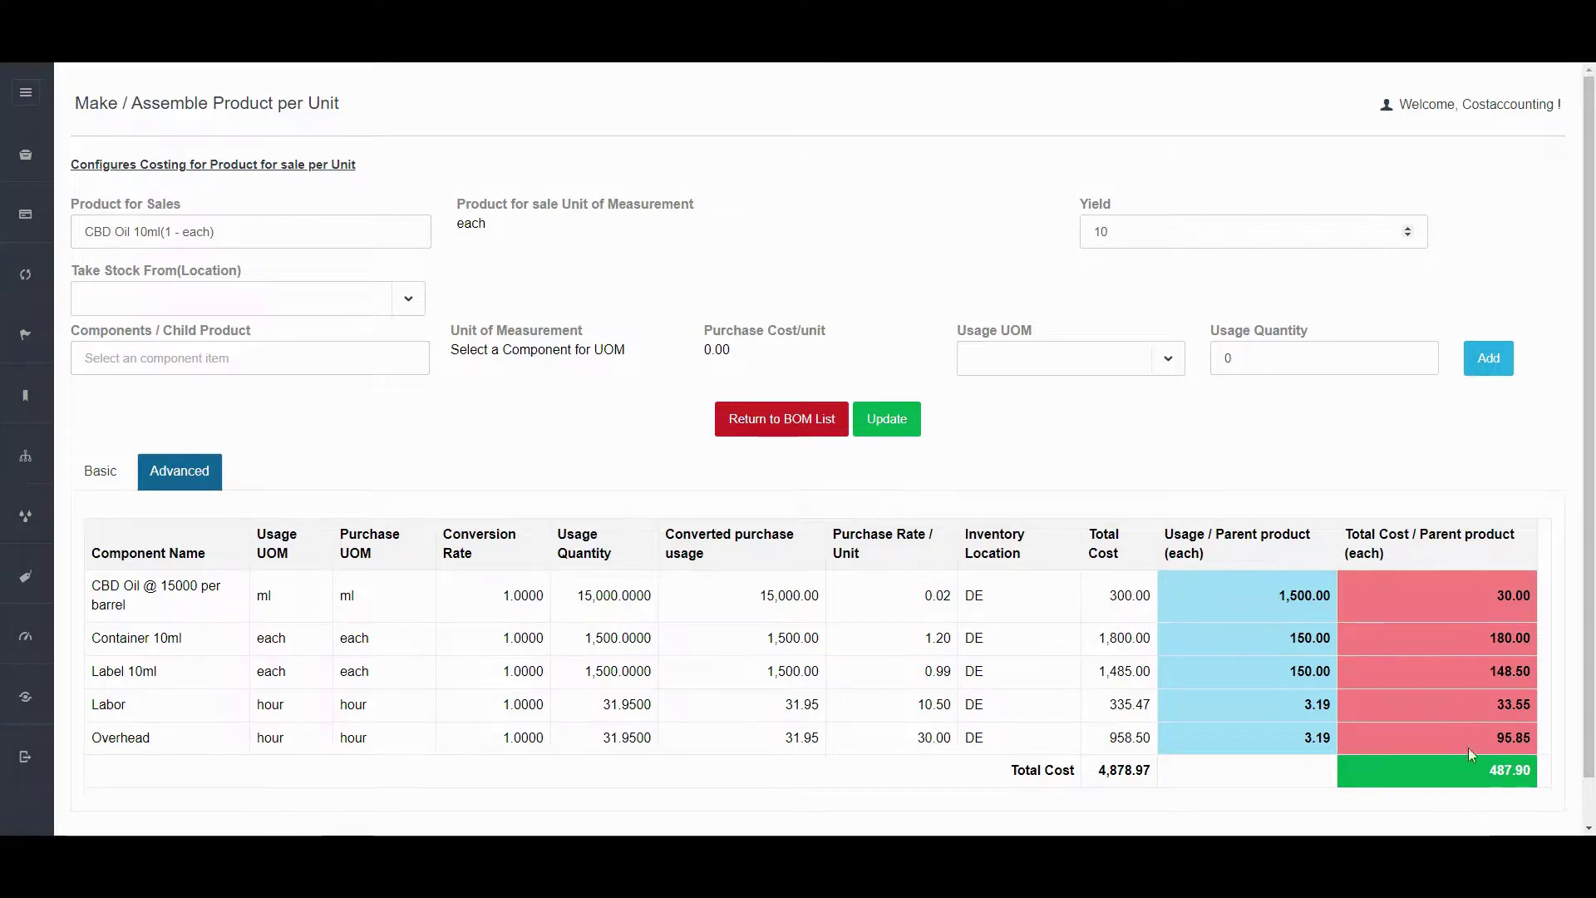
{"action": "left_click_drag", "start_coordinate": [1105, 233], "coordinate": [1079, 240]}
{"action": "type", "text": "1500"}
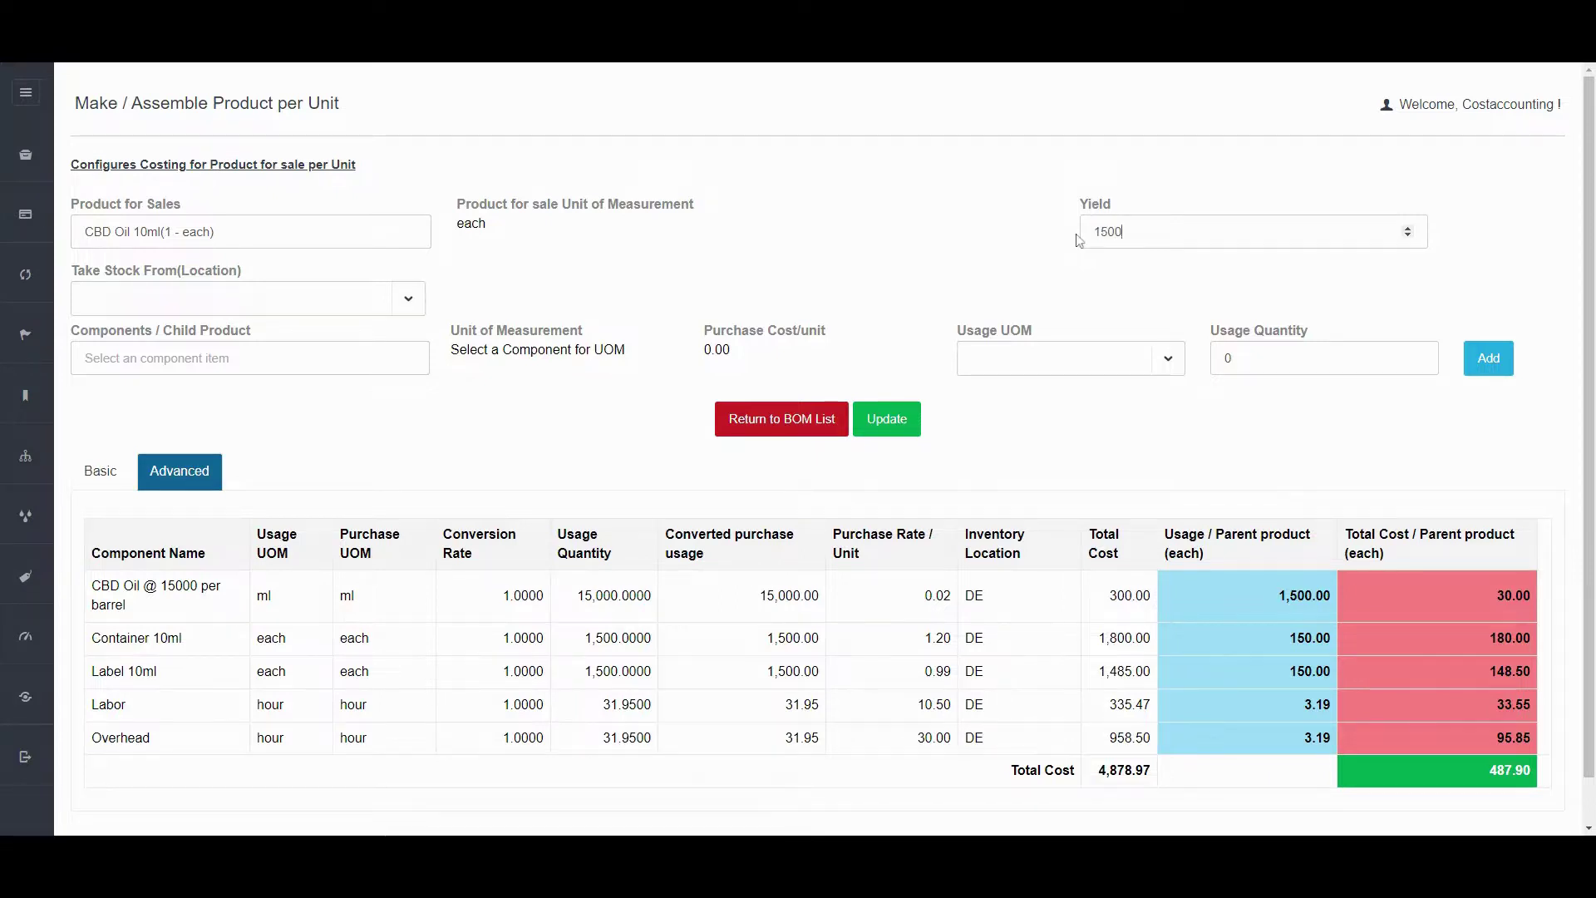
{"action": "left_click", "coordinate": [1158, 302]}
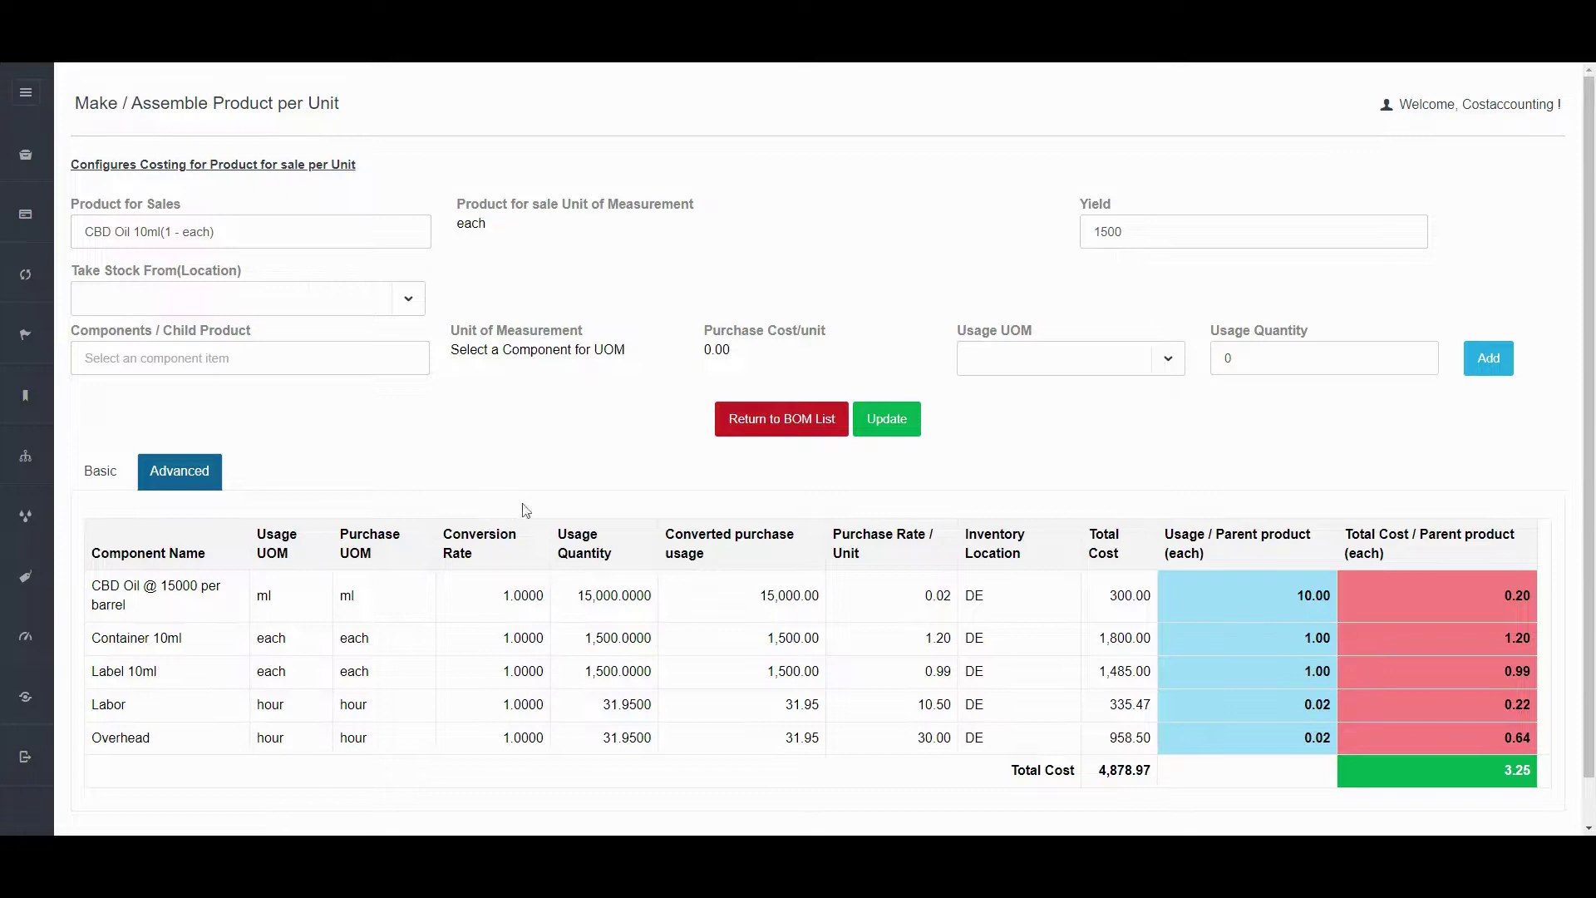
Return to the basic component breakdown and set the location to take stock from to Default
{"action": "left_click", "coordinate": [101, 471]}
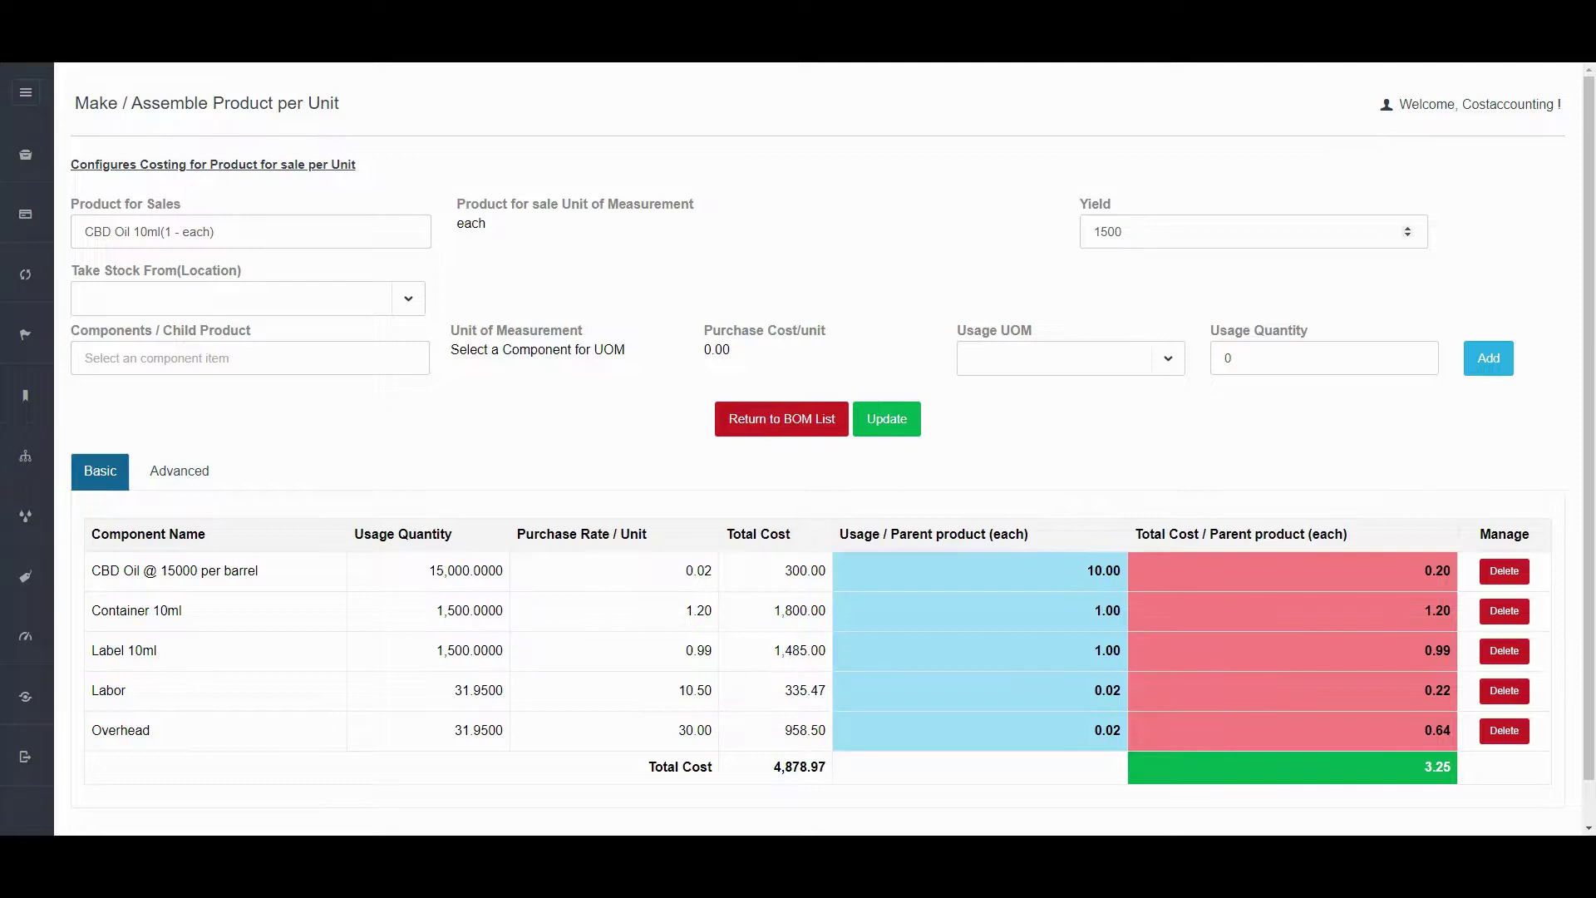
{"action": "double_click", "coordinate": [1108, 231]}
{"action": "left_click", "coordinate": [1039, 258]}
{"action": "left_click", "coordinate": [409, 299]}
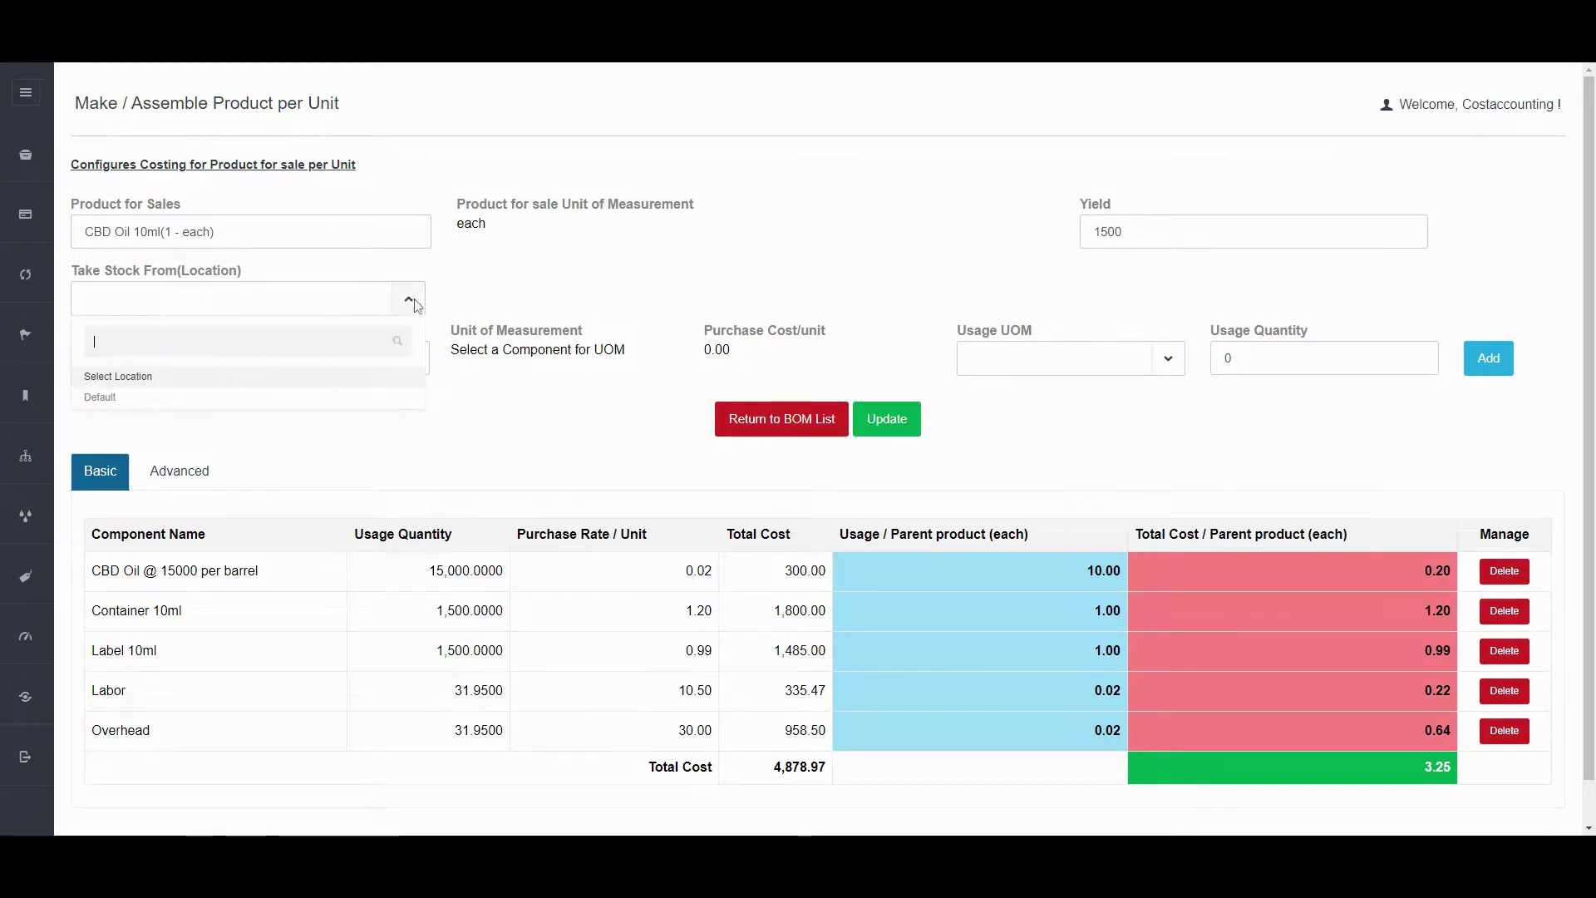
{"action": "left_click", "coordinate": [205, 404]}
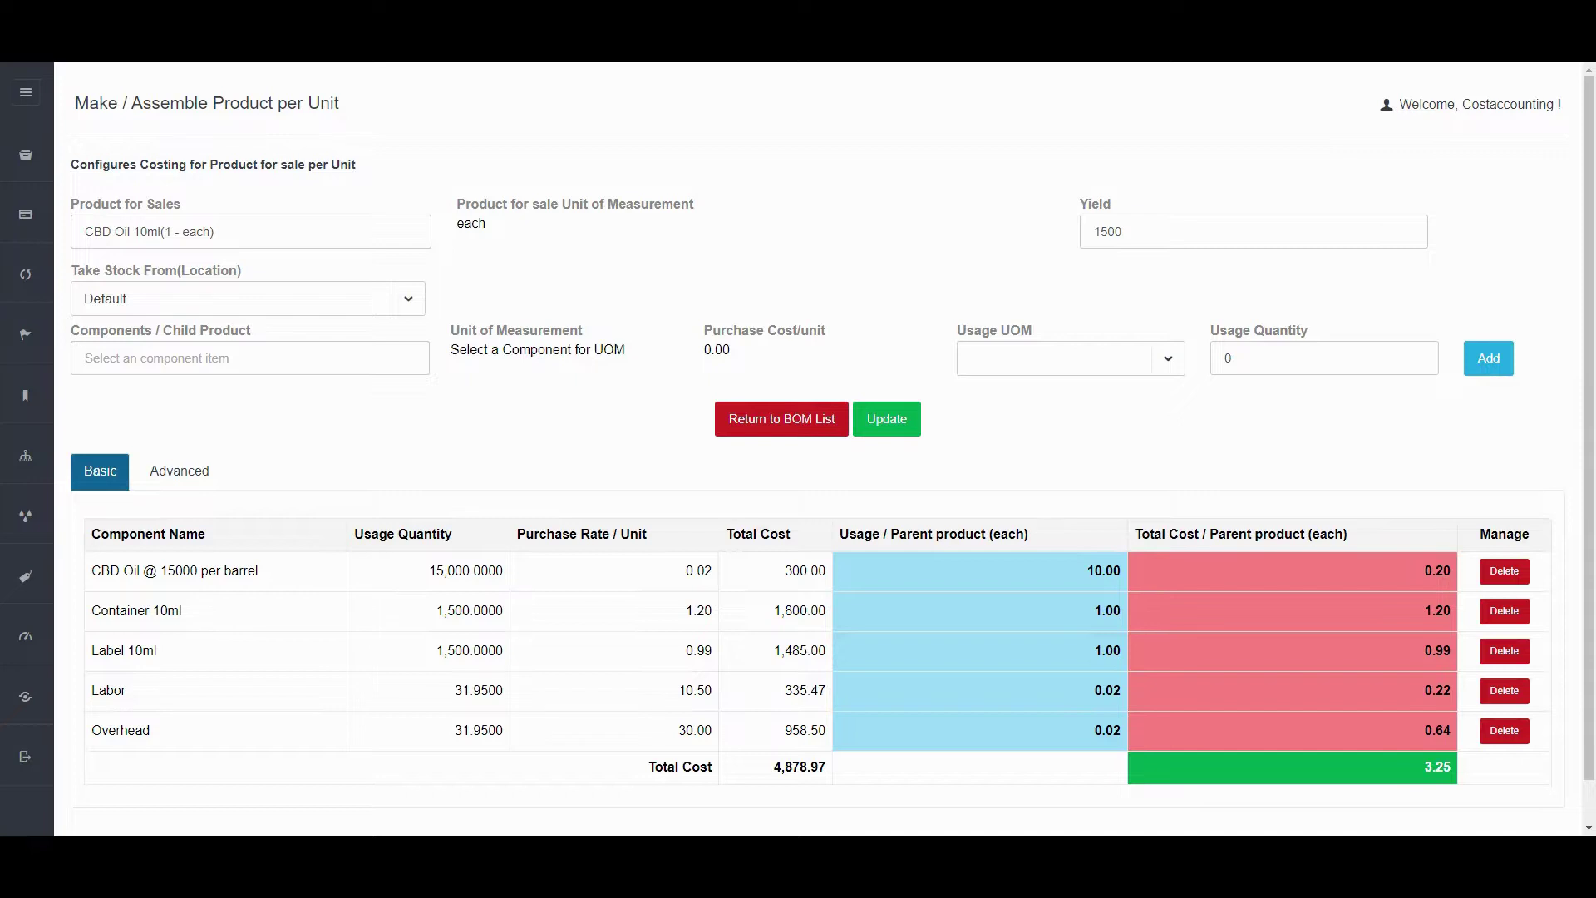
Select CBD Oil @ 15000 per barrel as the component with fluid ounce as its usage UOM, and view the advanced breakdown
{"action": "type", "text": "c"}
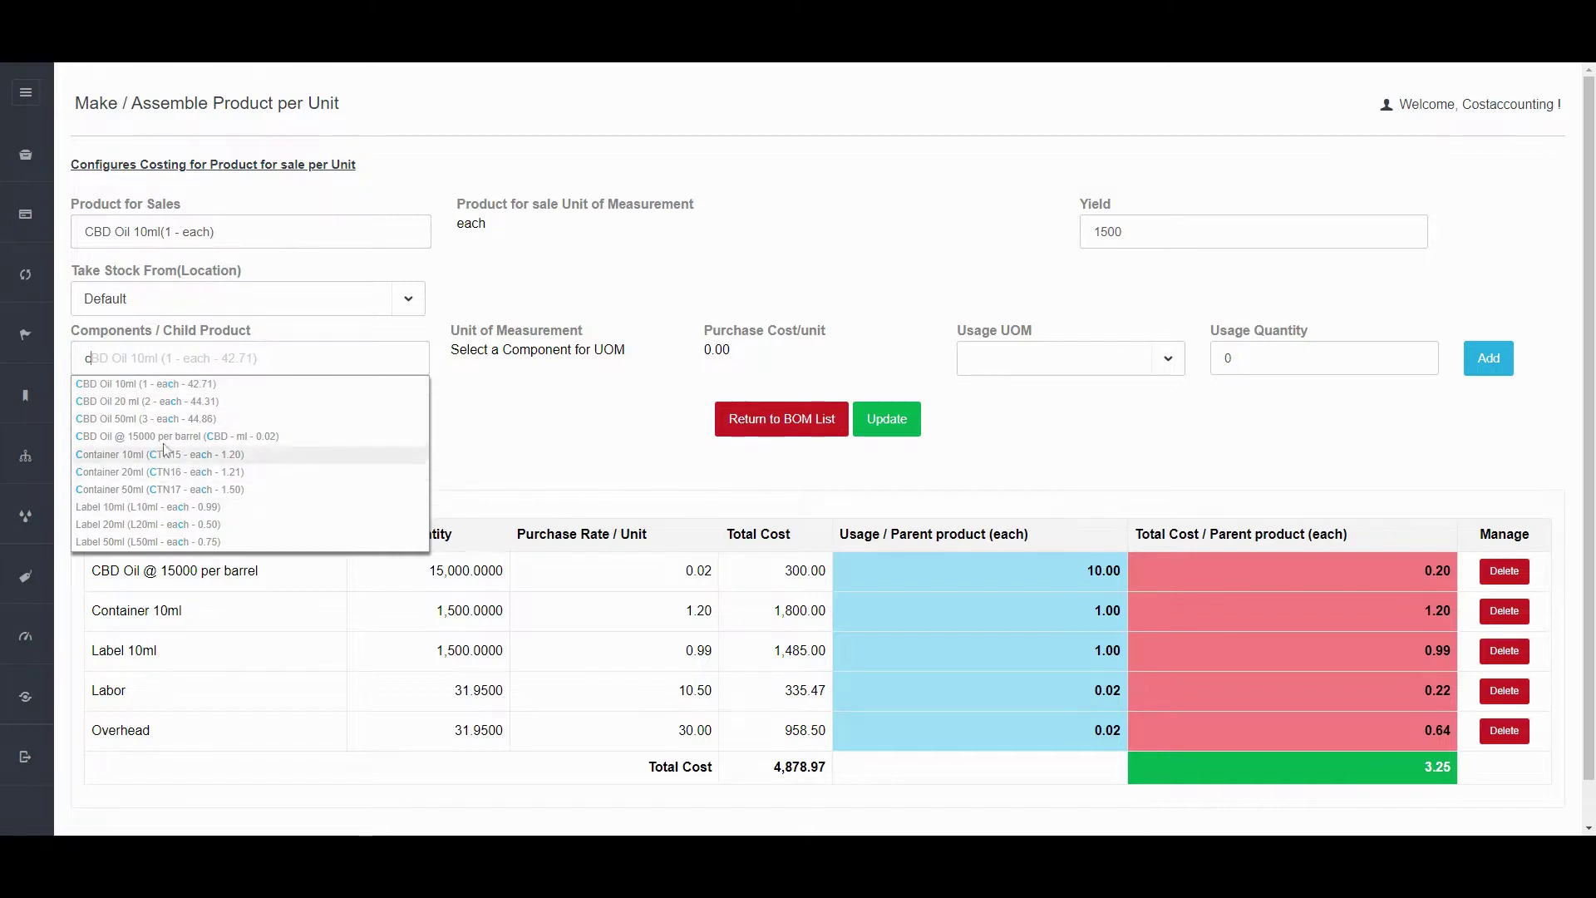
{"action": "left_click", "coordinate": [235, 419]}
{"action": "triple_click", "coordinate": [74, 360]}
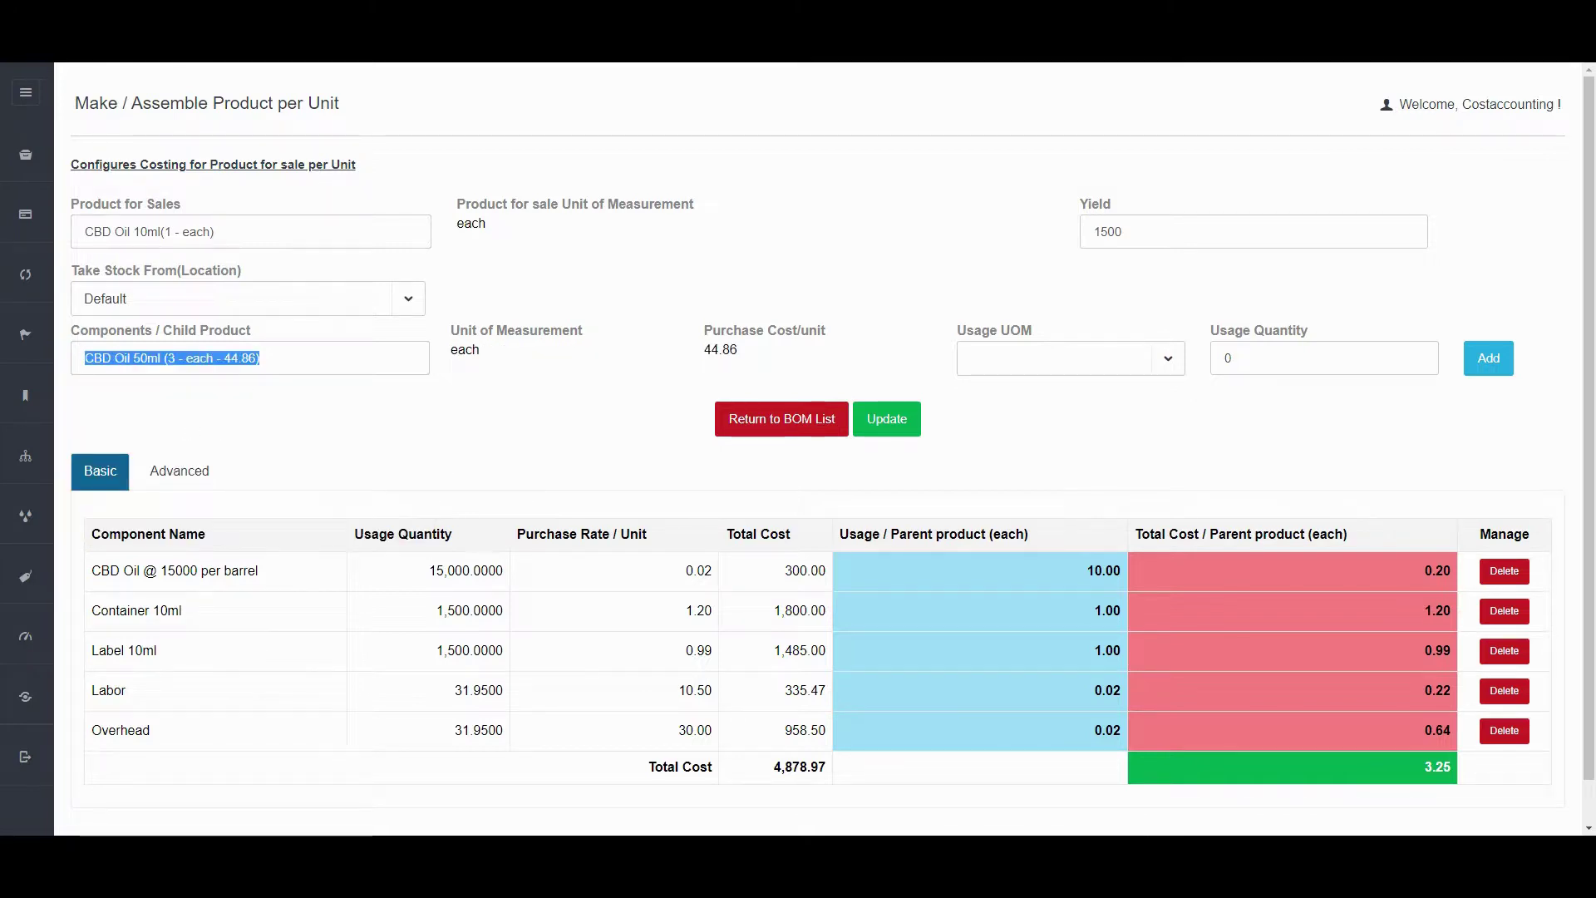
{"action": "type", "text": "cb"}
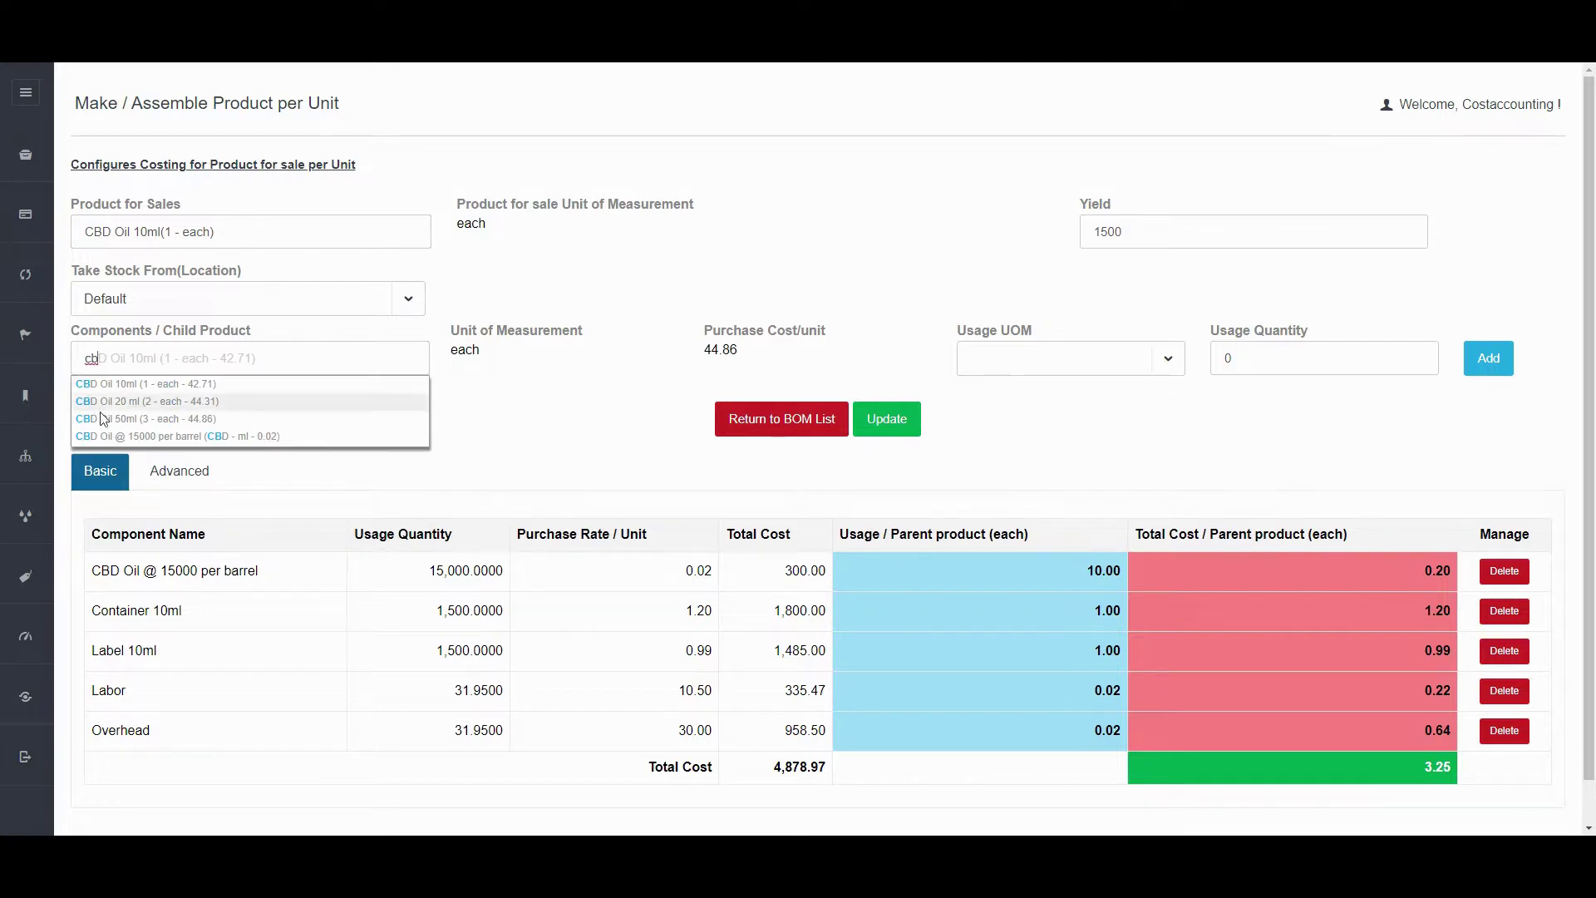
{"action": "left_click", "coordinate": [150, 436]}
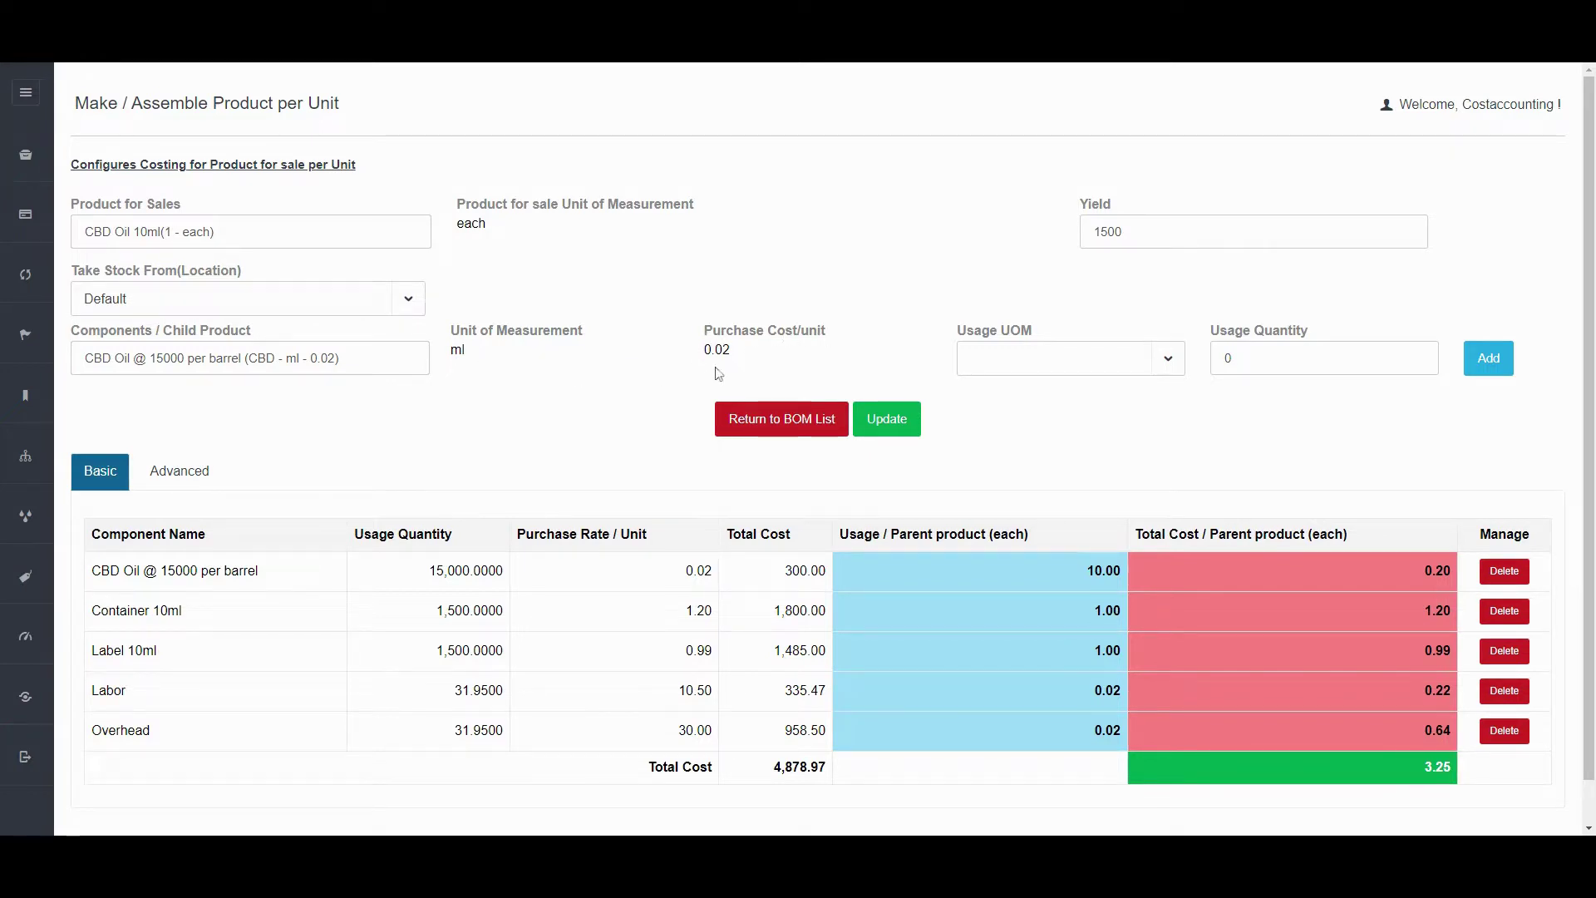
{"action": "left_click", "coordinate": [1174, 369]}
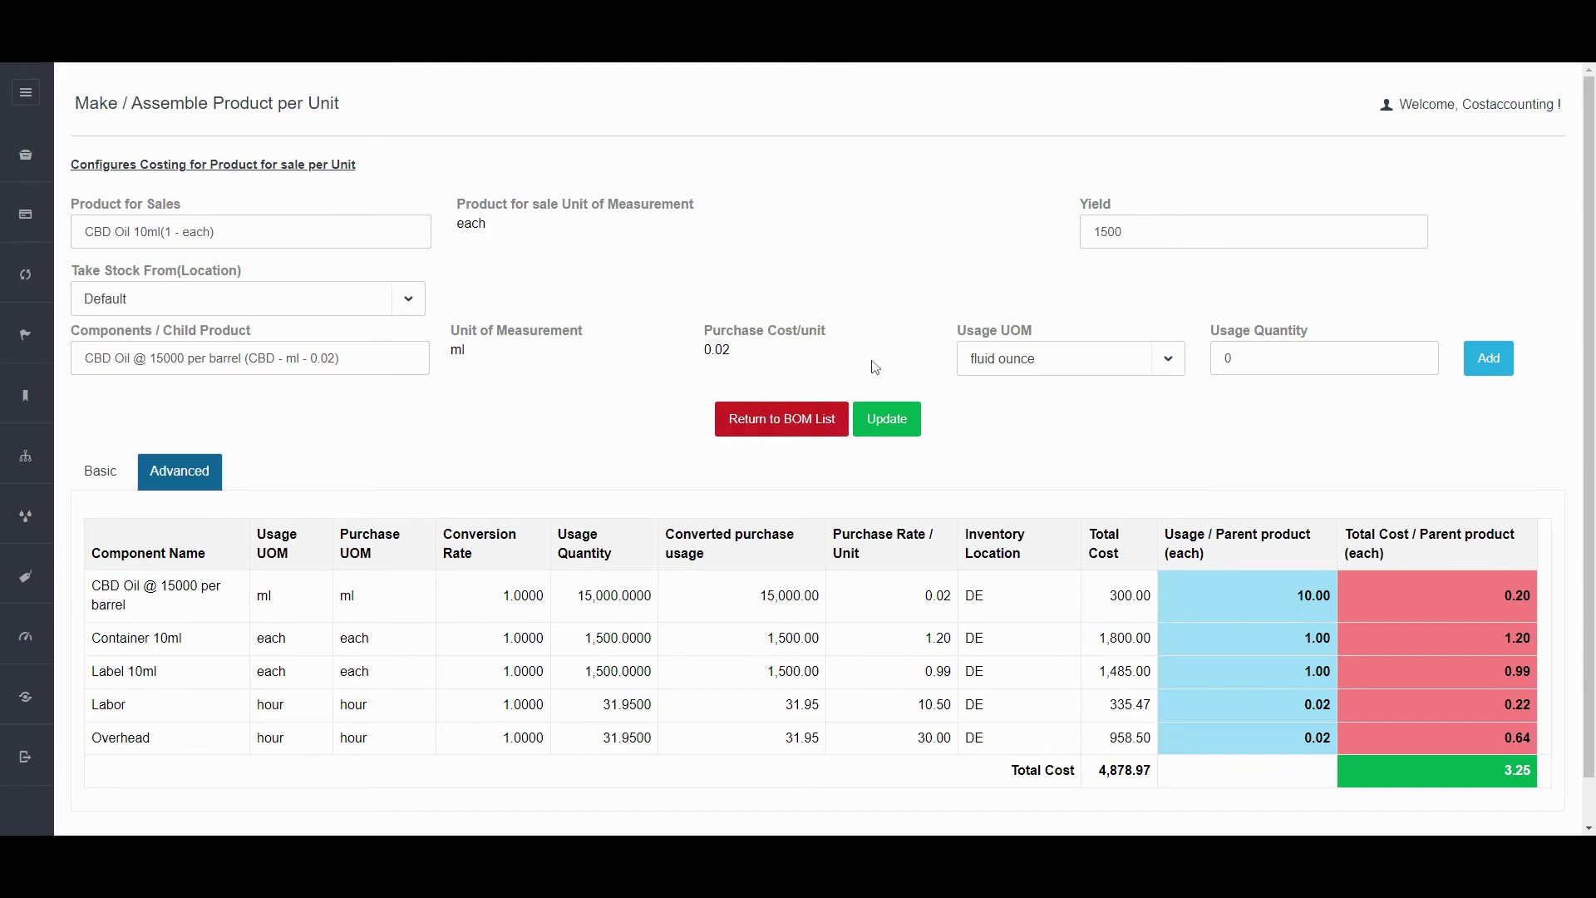
{"action": "scroll", "coordinate": [1149, 449], "scroll_direction": "down", "scroll_amount": 1}
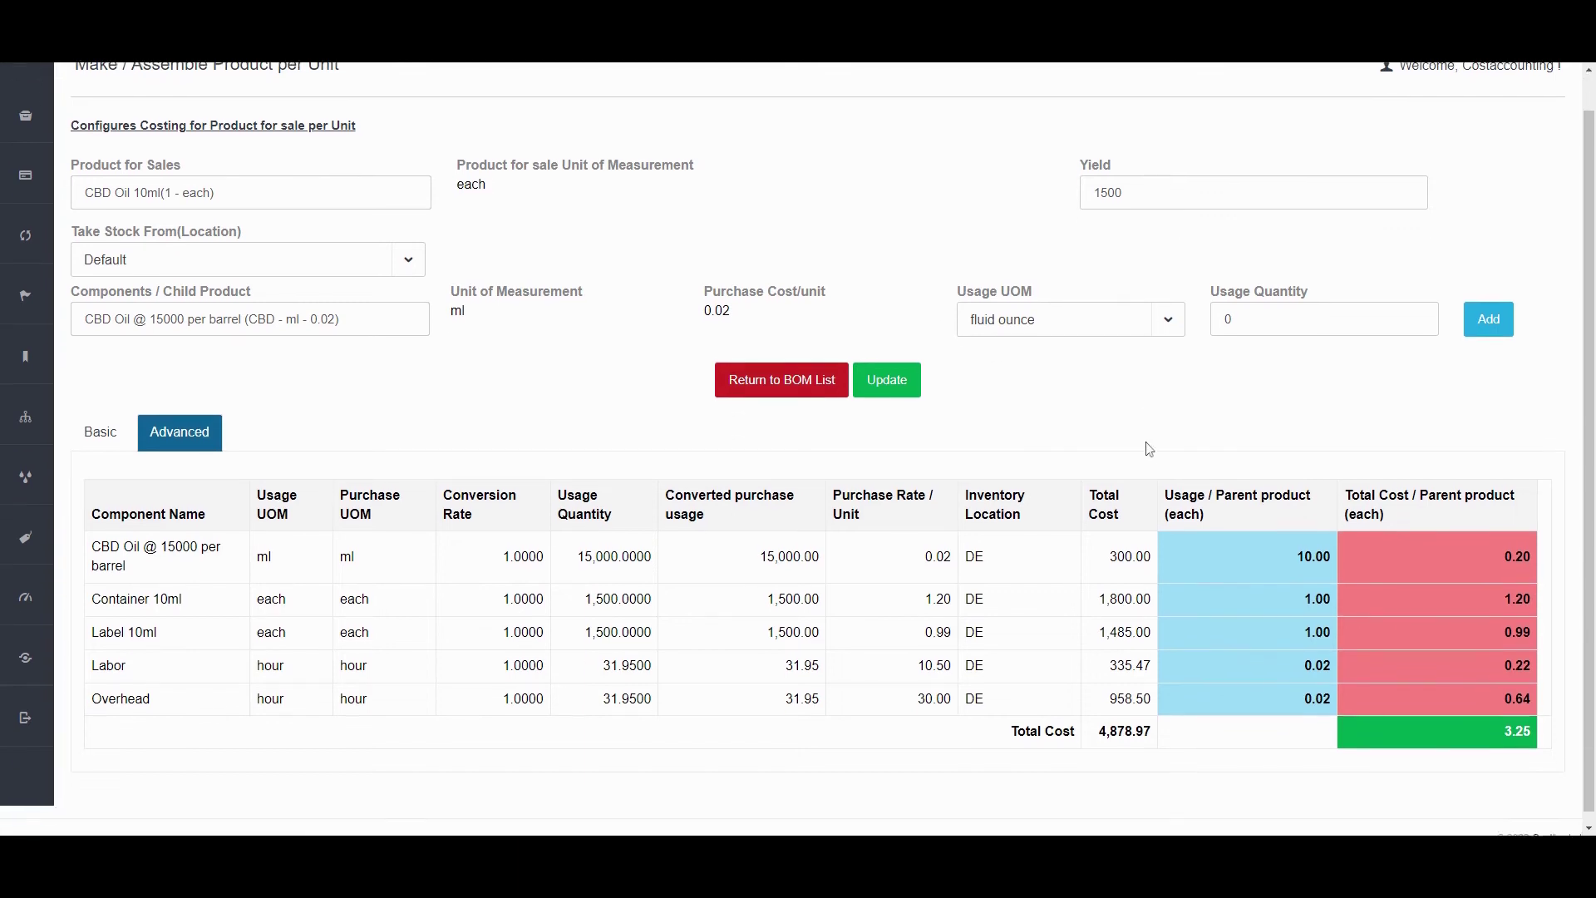